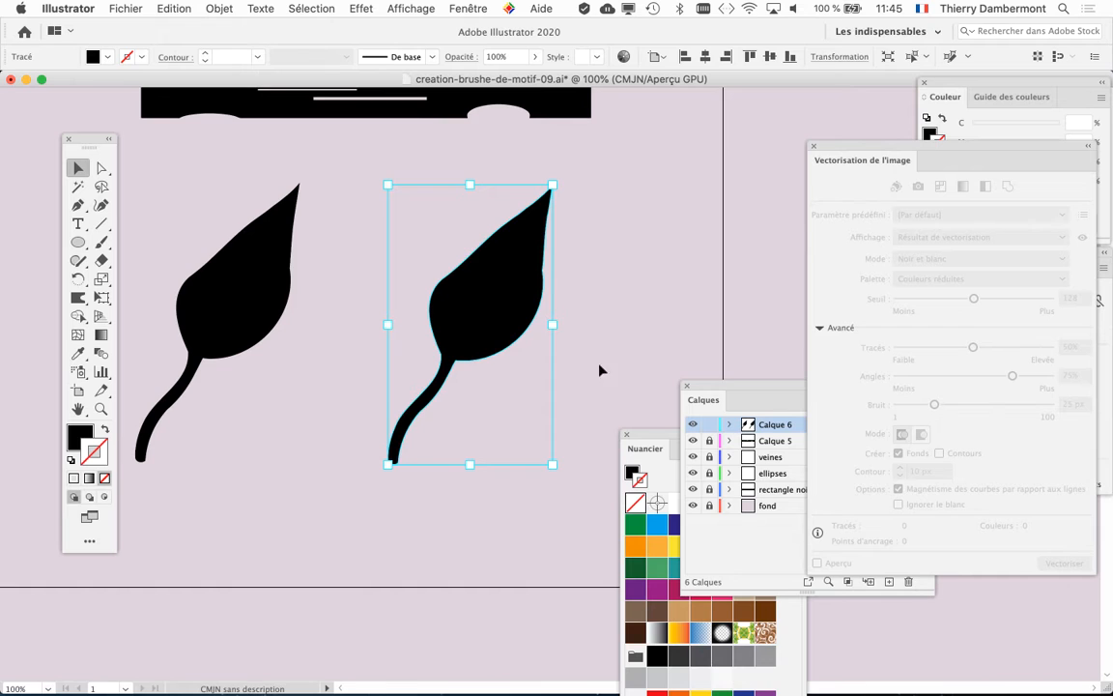
Move the duplicate leaf slightly farther from the original leaf
left_click_drag(710, 399, 699, 378)
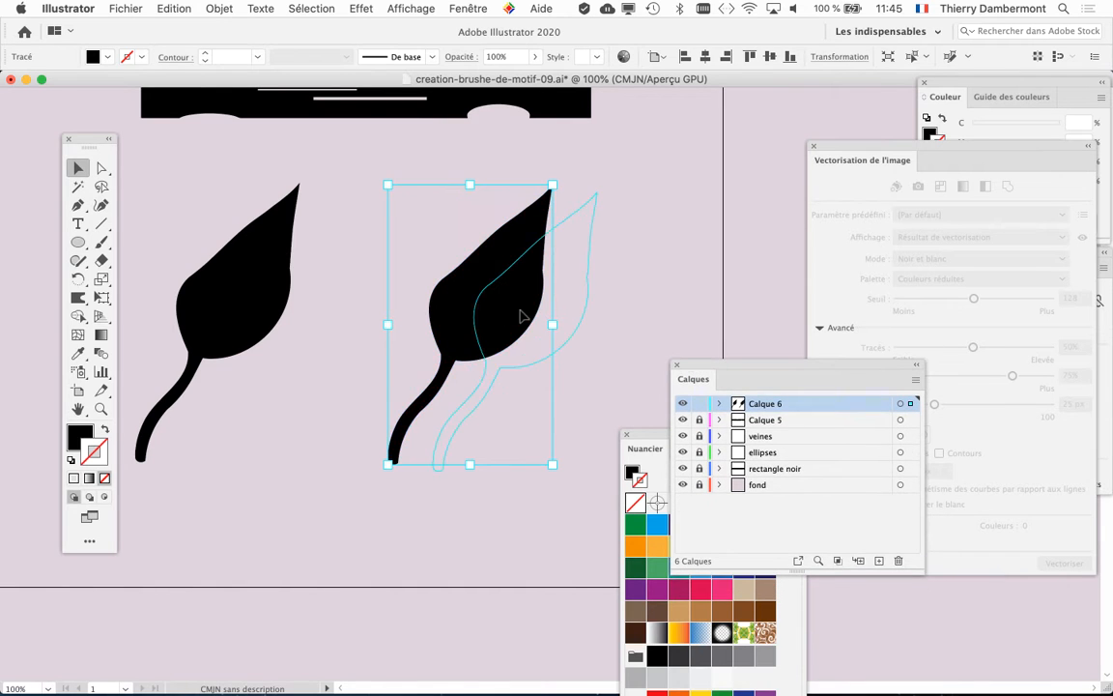
left_click_drag(524, 317, 523, 317)
key("space")
left_click_drag(427, 333, 302, 295)
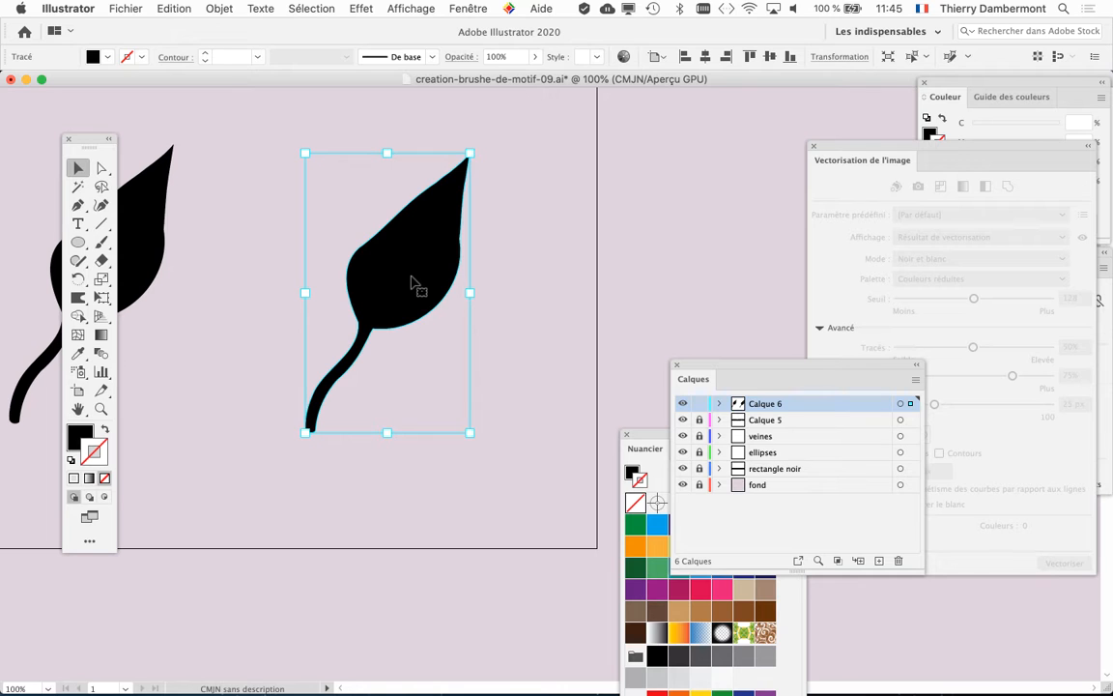
Cut the duplicate leaf in two with a freehand Cutter stroke running diagonally across its blade
left_click(94, 280)
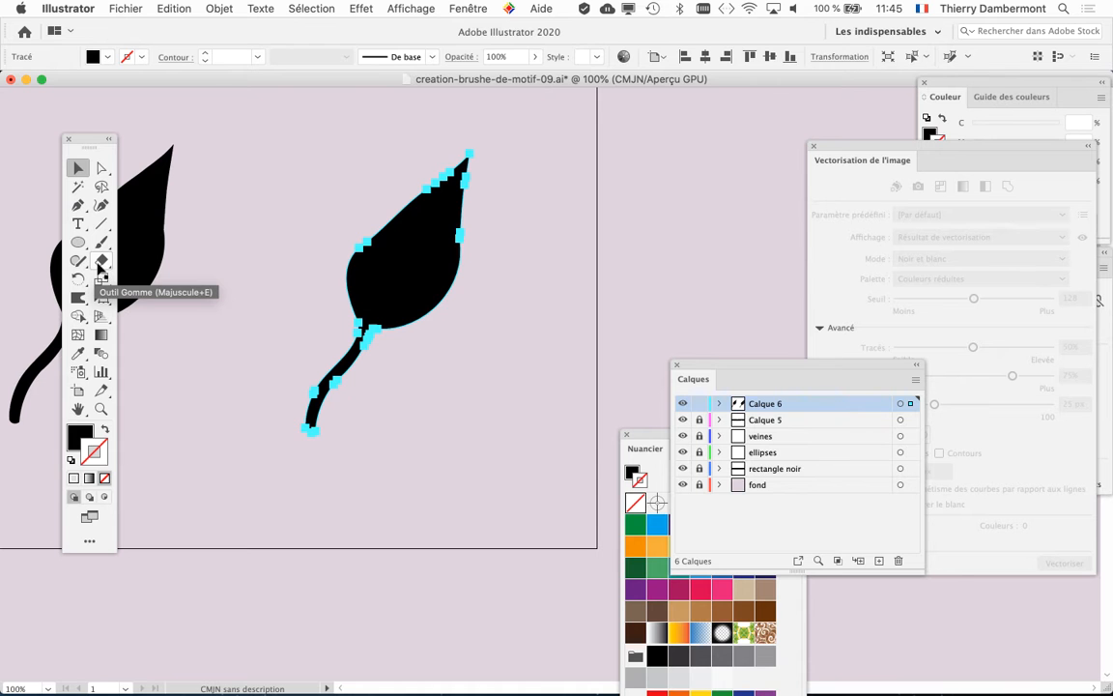
left_click(102, 260)
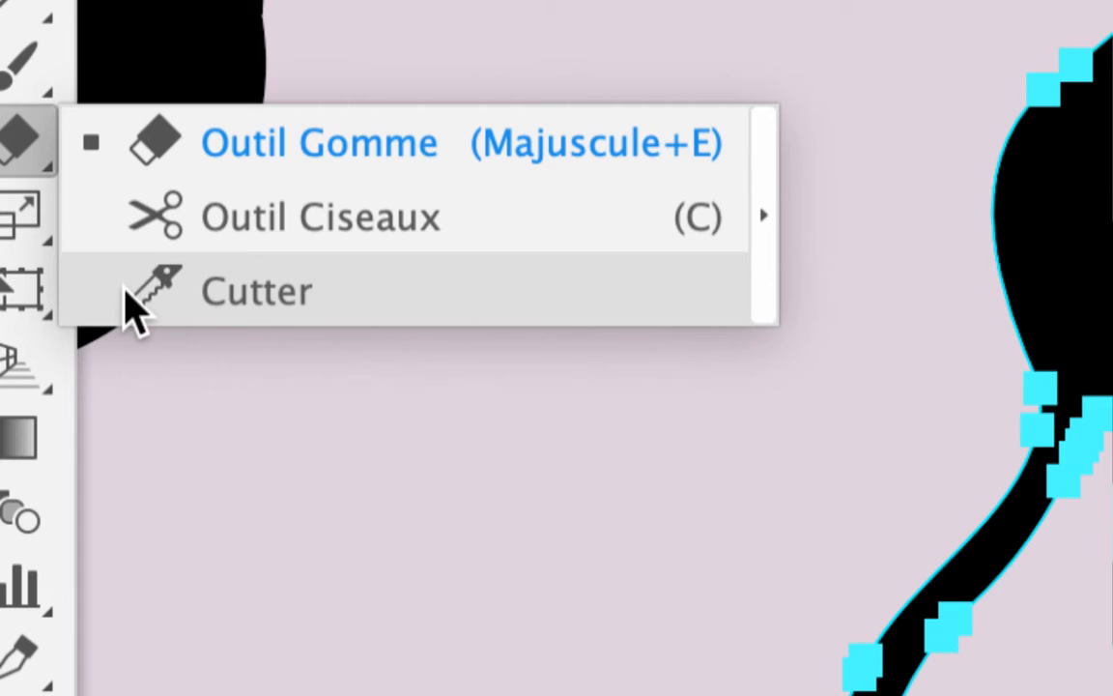
left_click(136, 304)
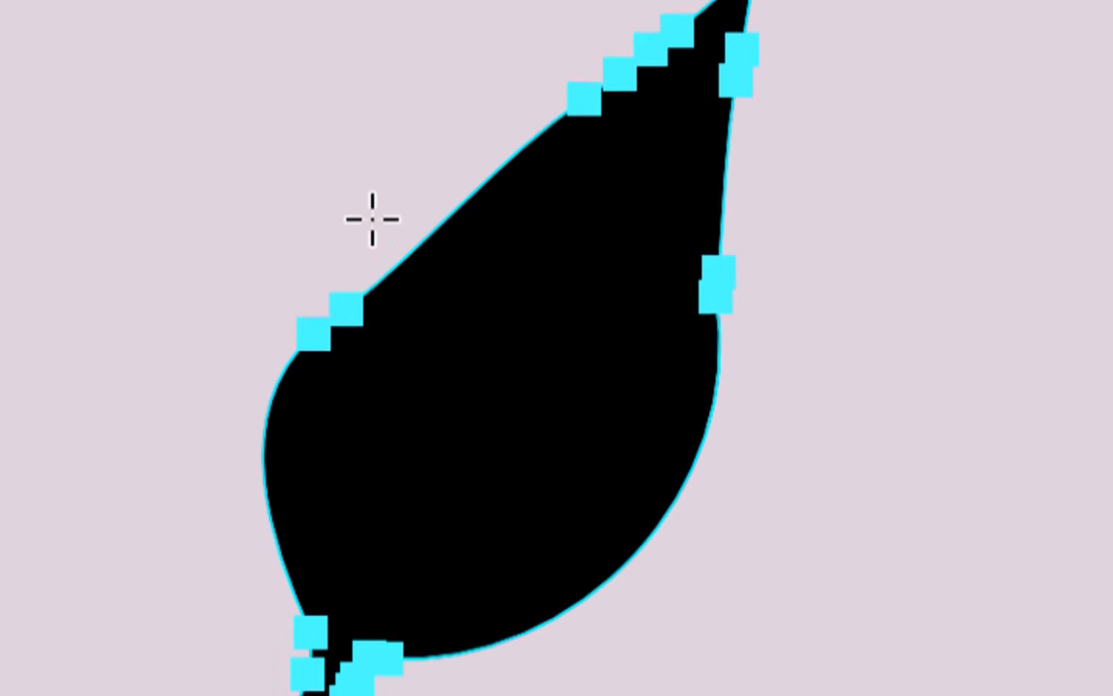
mouse_move(384, 224)
left_mouse_down()
mouse_move(739, 515)
mouse_move(684, 477)
left_mouse_up()
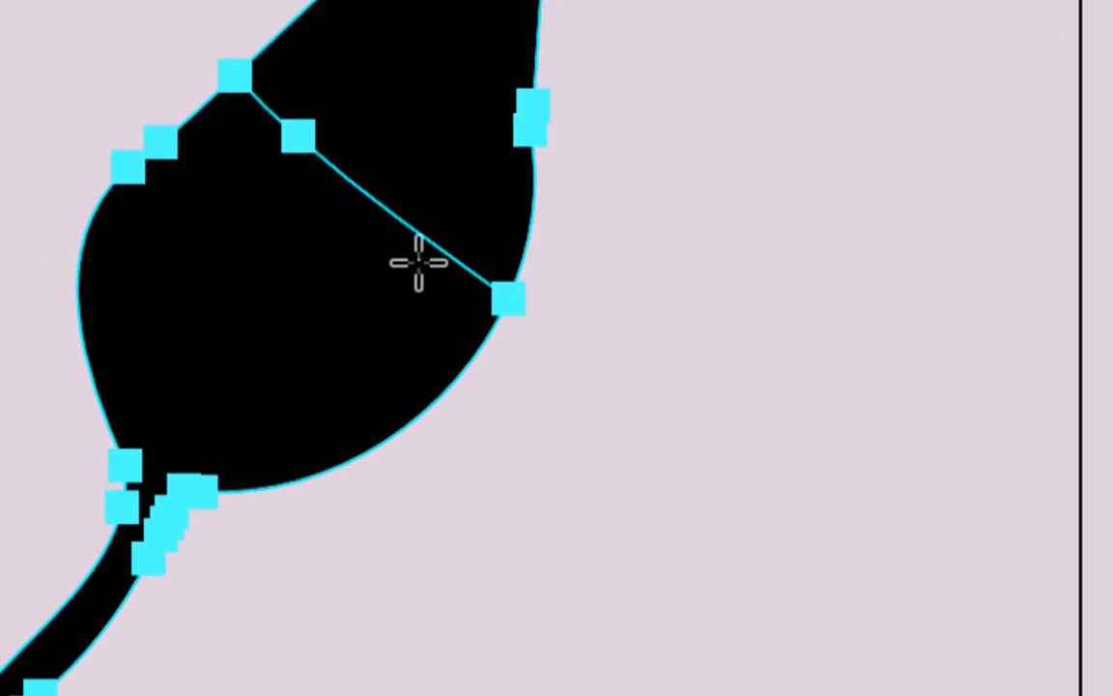
key("ctrl+z")
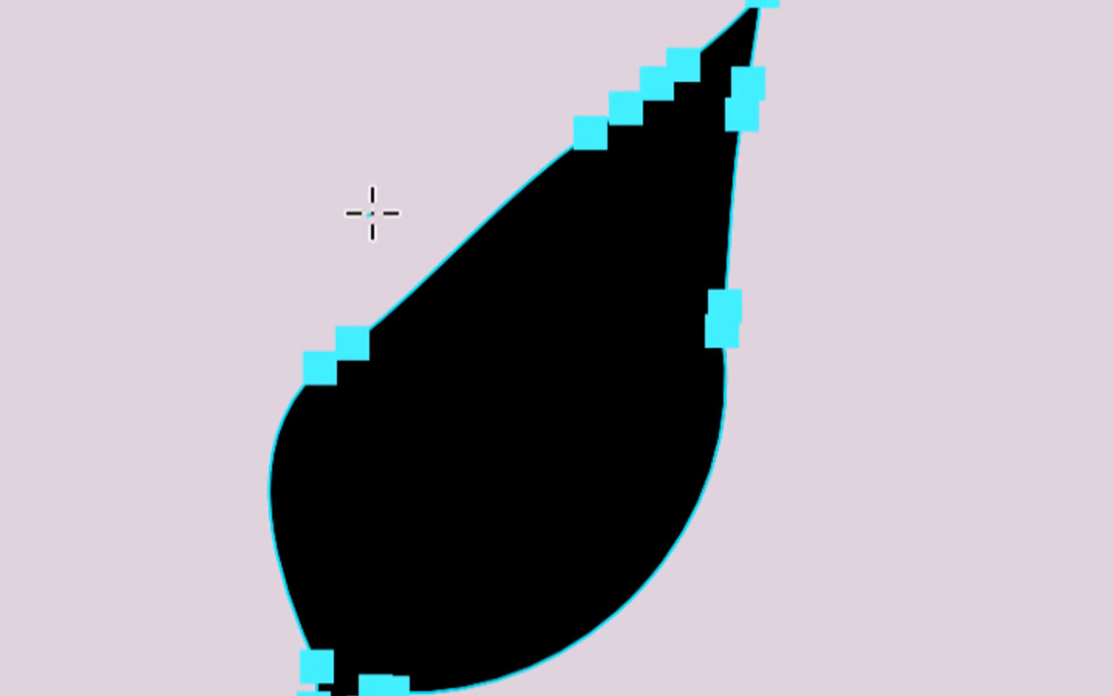
left_click_drag(176, 14, 398, 177)
left_click_drag(416, 243, 452, 292)
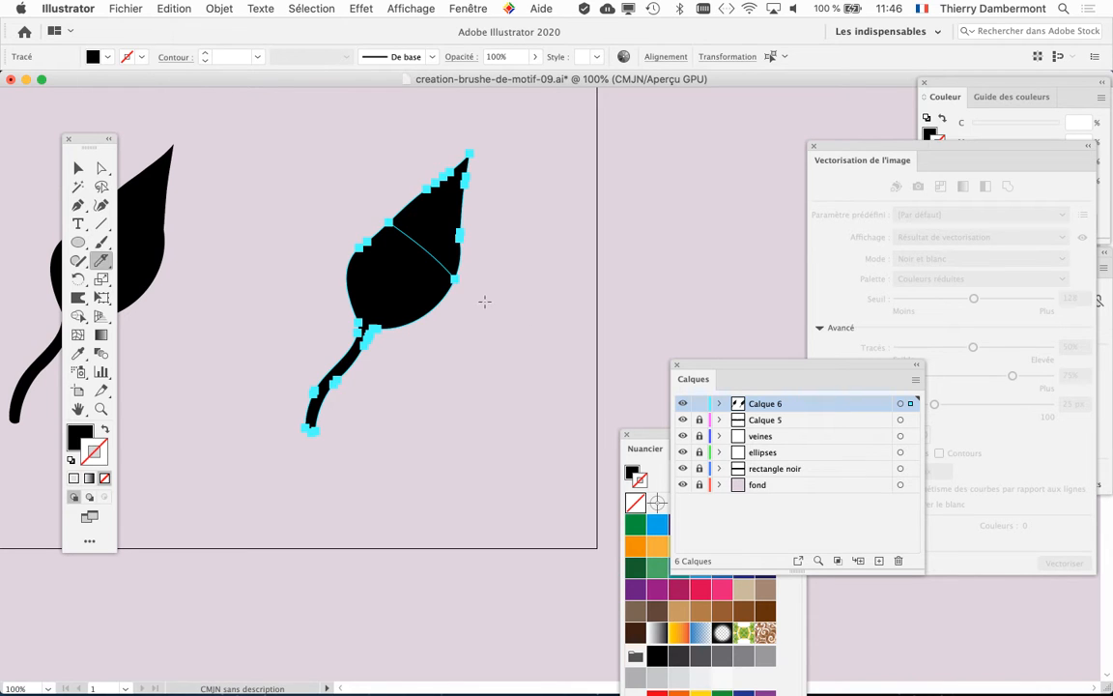
Expand Calque 6 to inspect the separate leaf paths and undo the Cutter cut
left_click(718, 404)
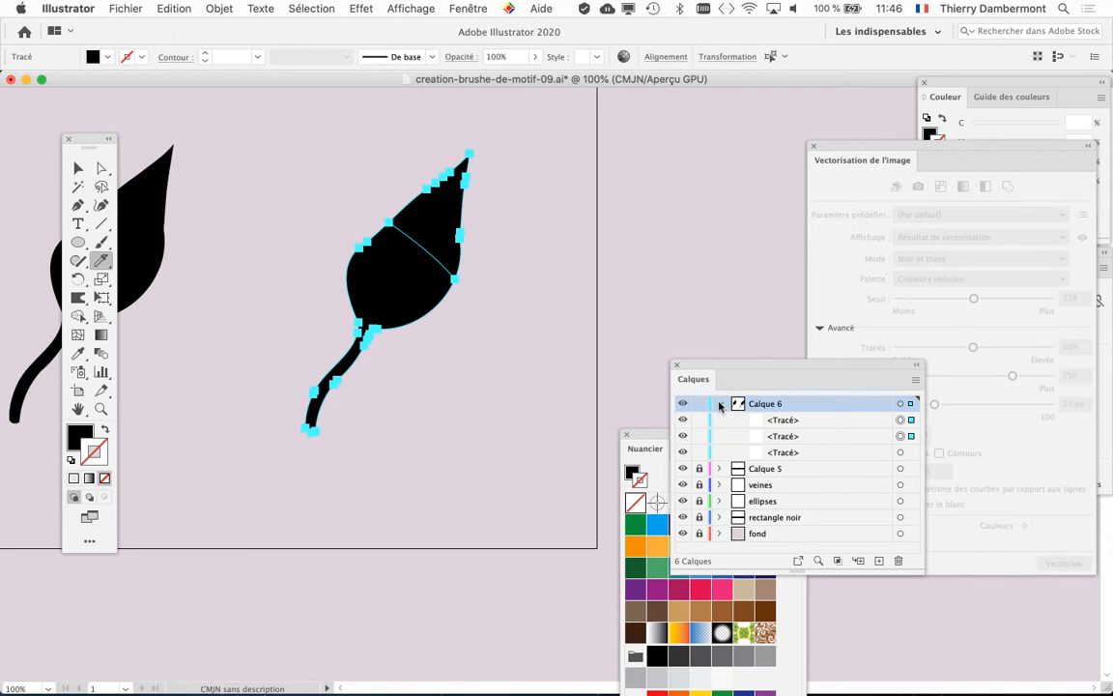
left_click(718, 404)
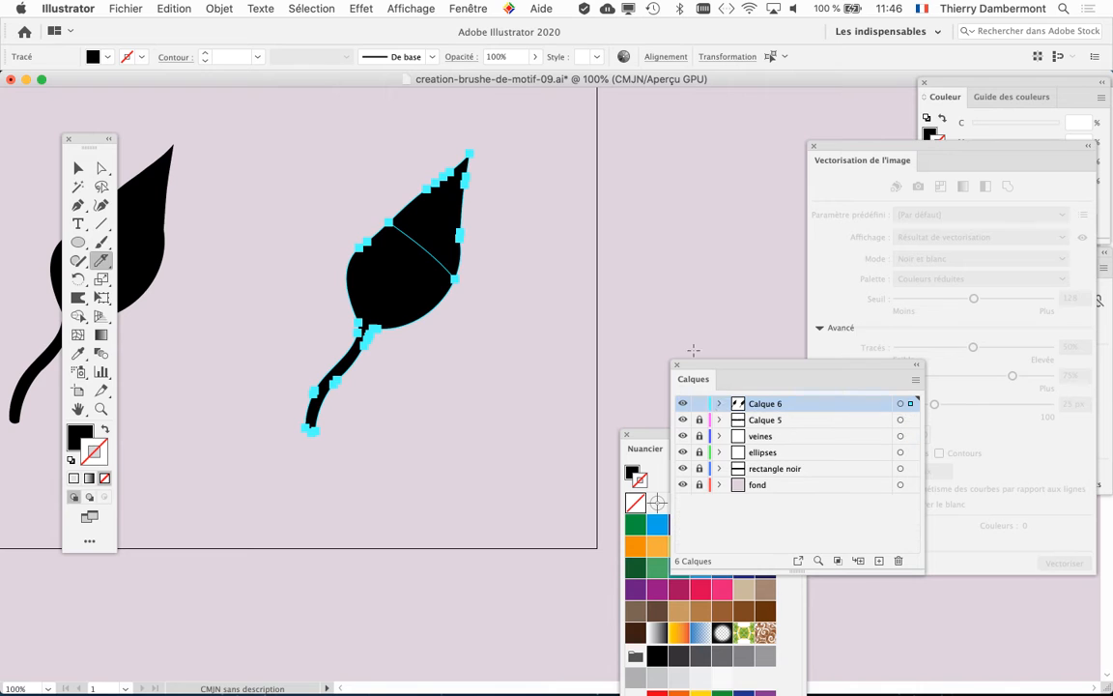
left_click(720, 404)
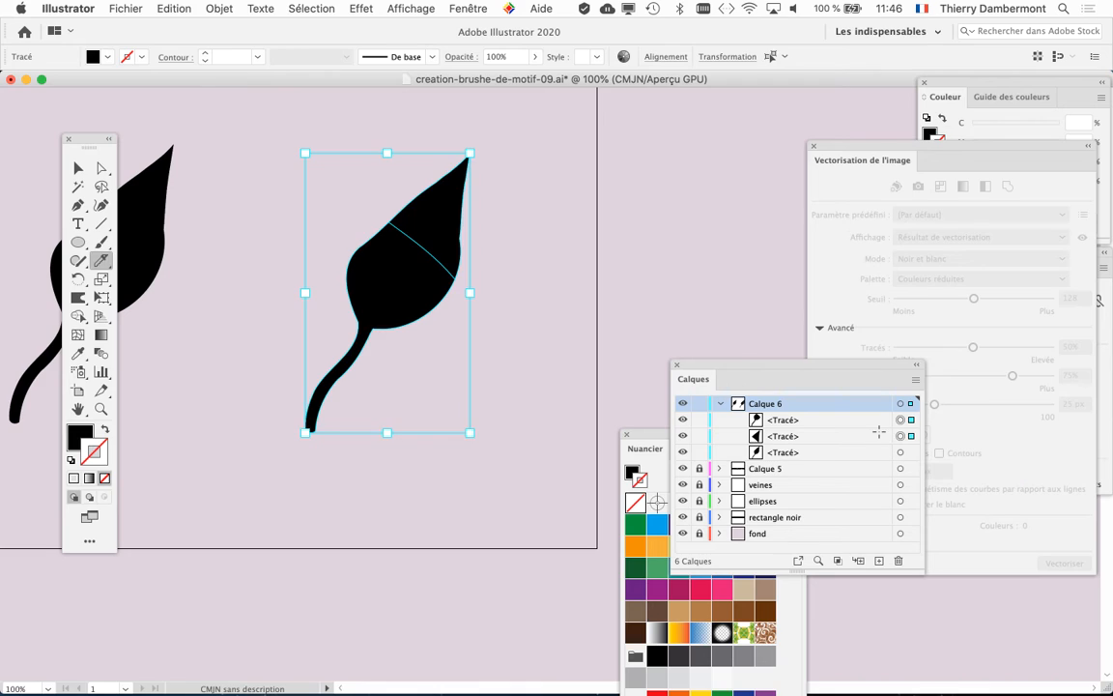
left_click_drag(721, 363, 776, 316)
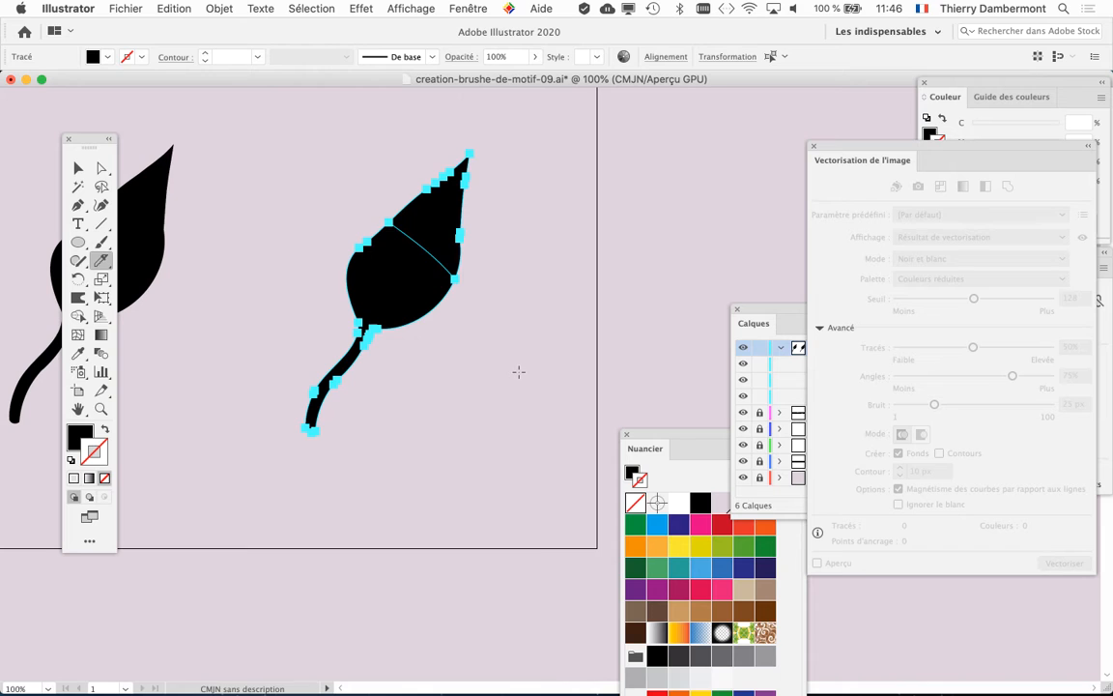
key("super+z")
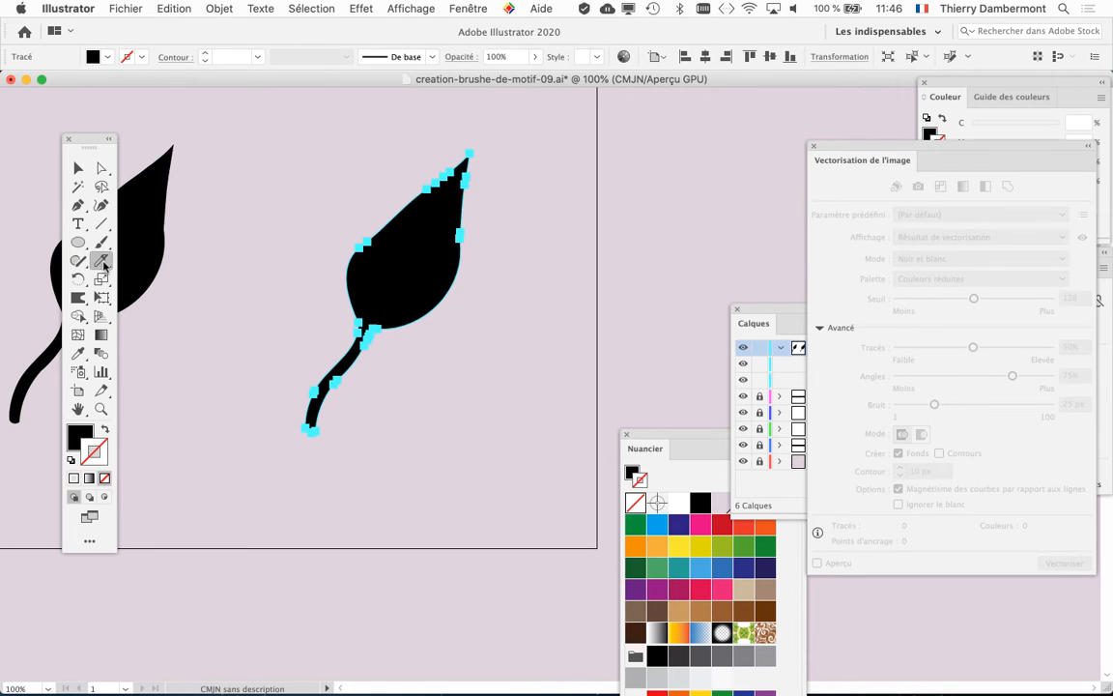
Draw an open, slightly curved Pen path diagonally across the duplicate leaf, extending past both edges of the blade
key("alt+super+8")
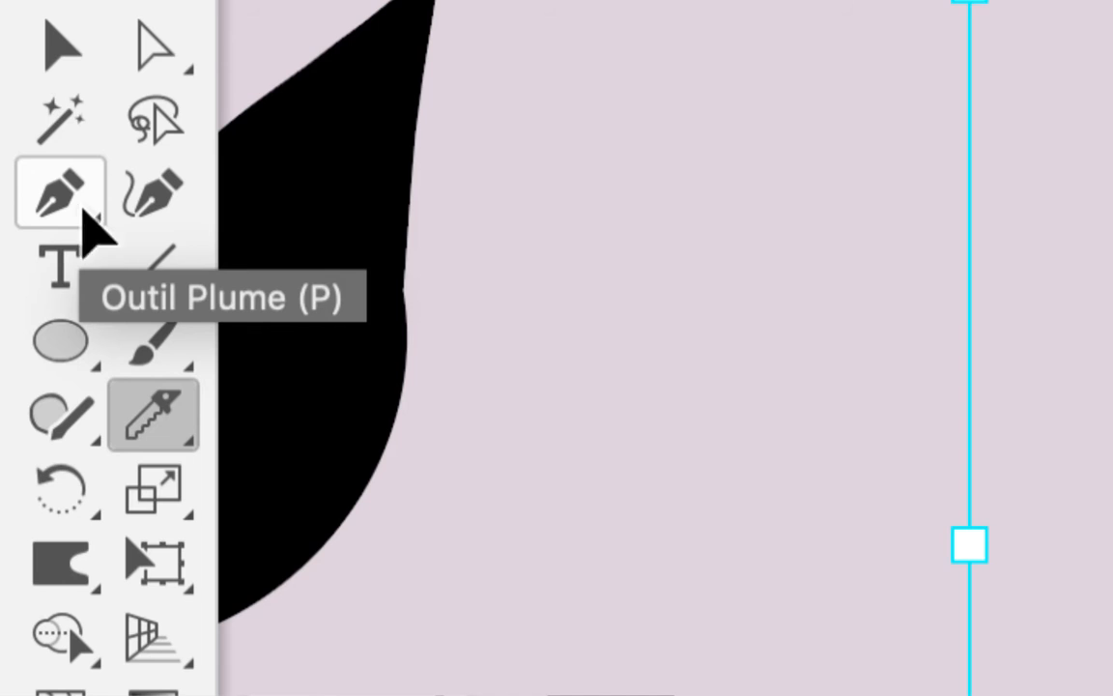
left_click(83, 206)
left_click(312, 197)
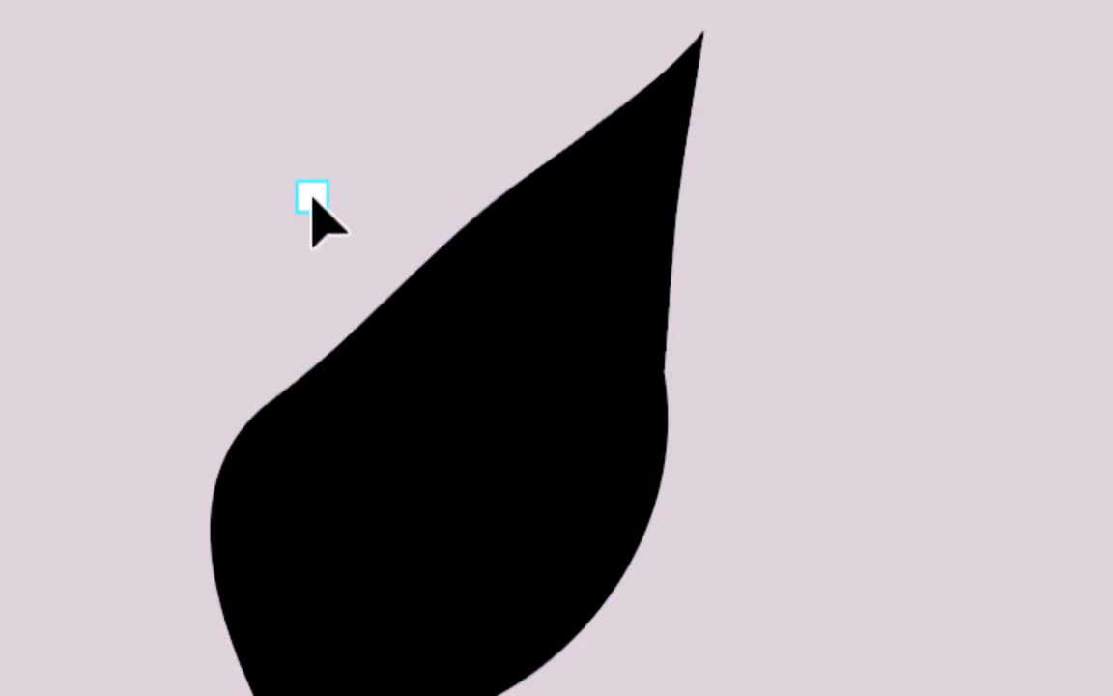
mouse_move(400, 268)
left_mouse_down()
mouse_move(414, 294)
mouse_move(396, 269)
left_mouse_up()
left_click_drag(348, 191, 204, 186)
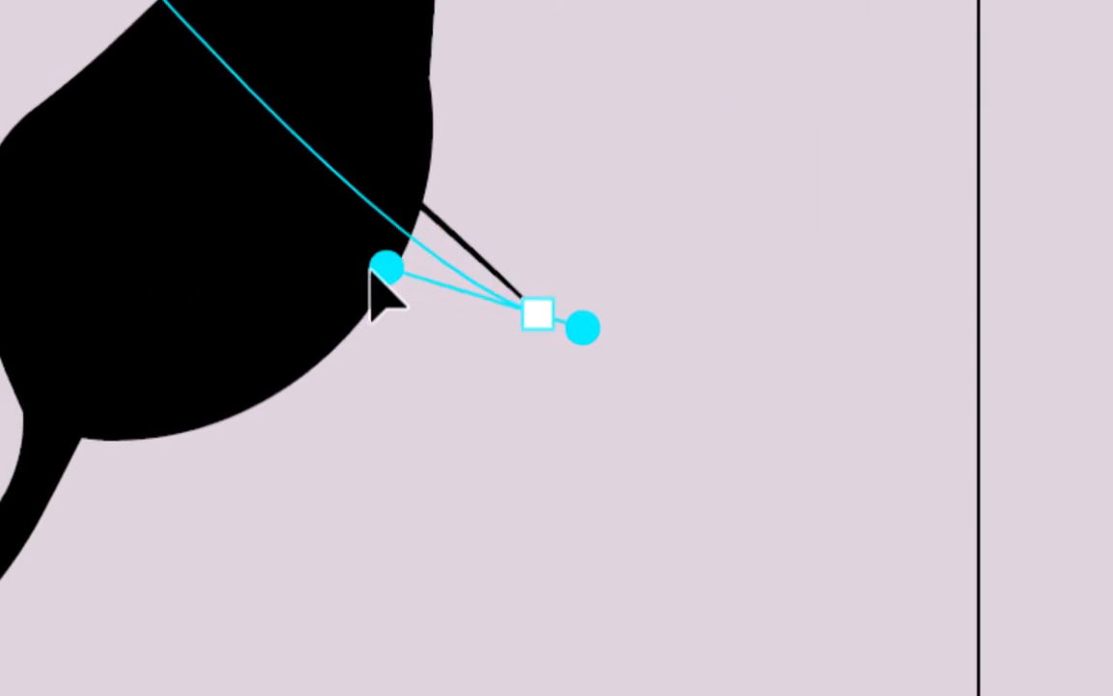
left_click_drag(370, 269, 362, 266)
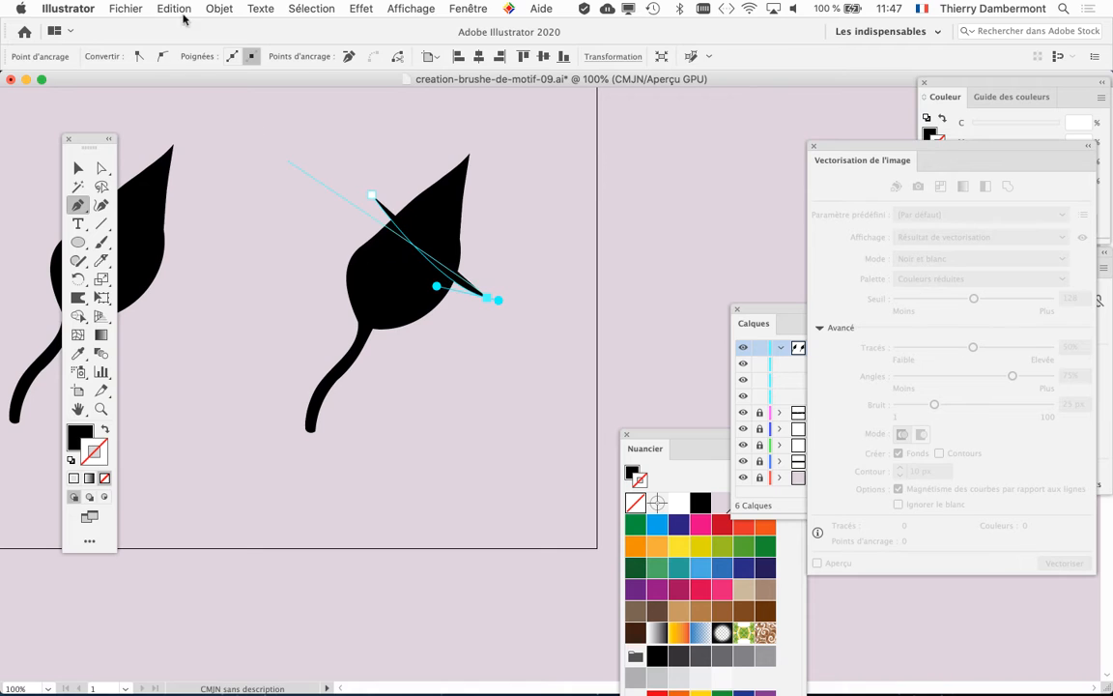
Divide the duplicate leaf along the drawn path using Diviser les objets inférieurs
left_click(218, 8)
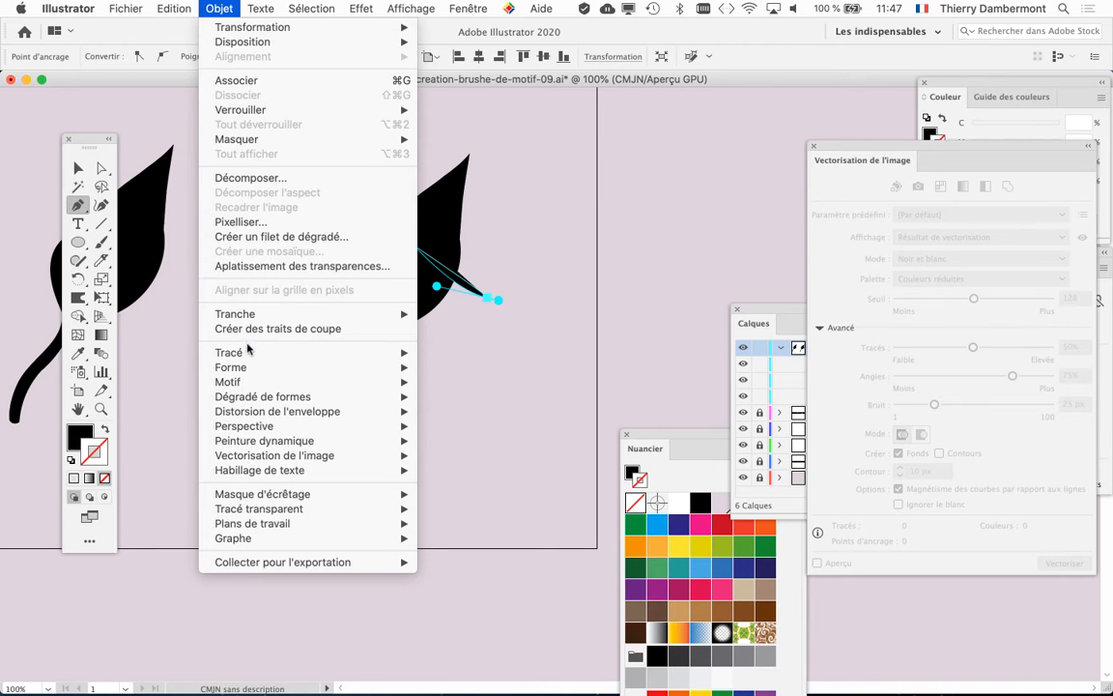
mouse_move(248, 352)
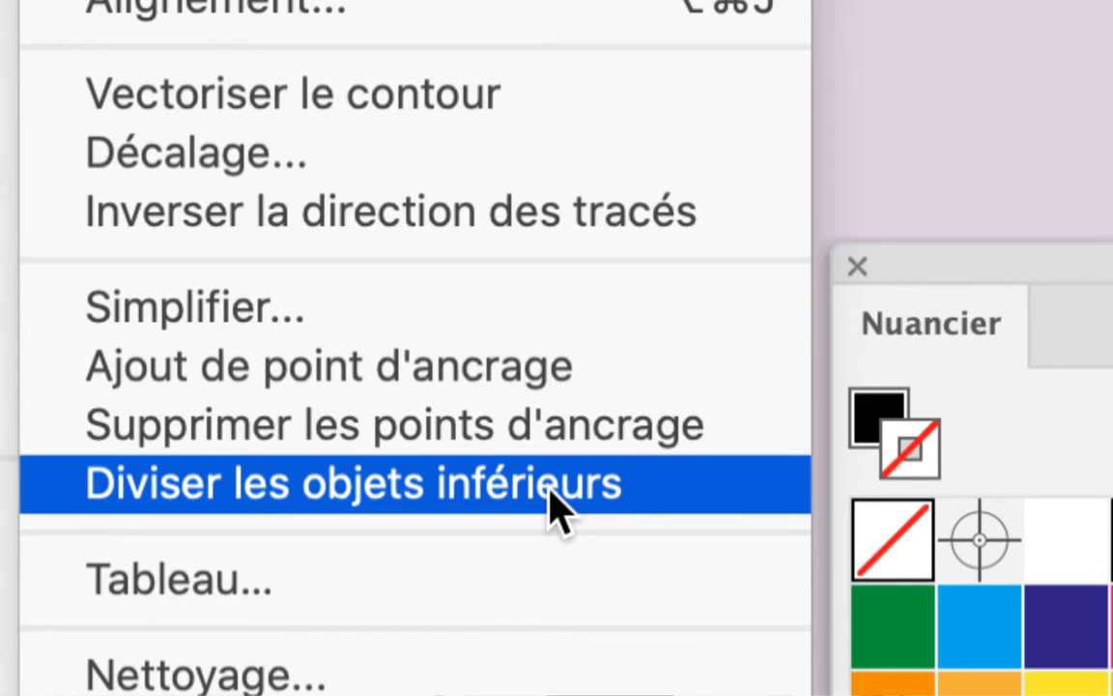
left_click(551, 491)
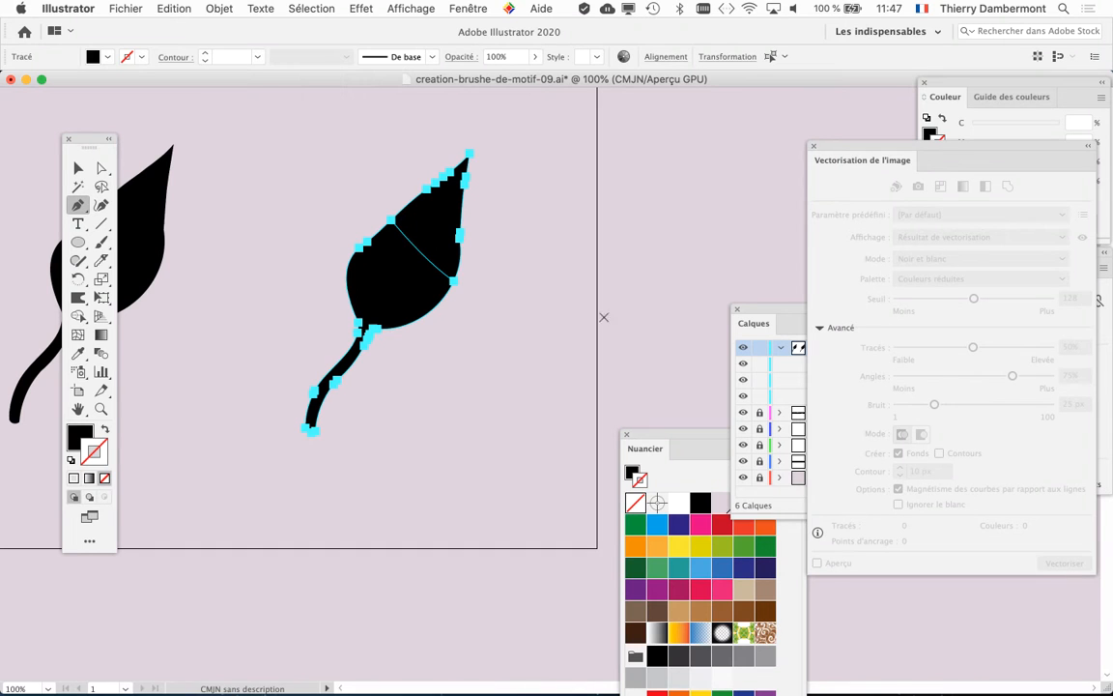
Reposition the floating Calques and tools panels so the Calque 6 paths and the leaves are accessible
left_click_drag(762, 309, 564, 162)
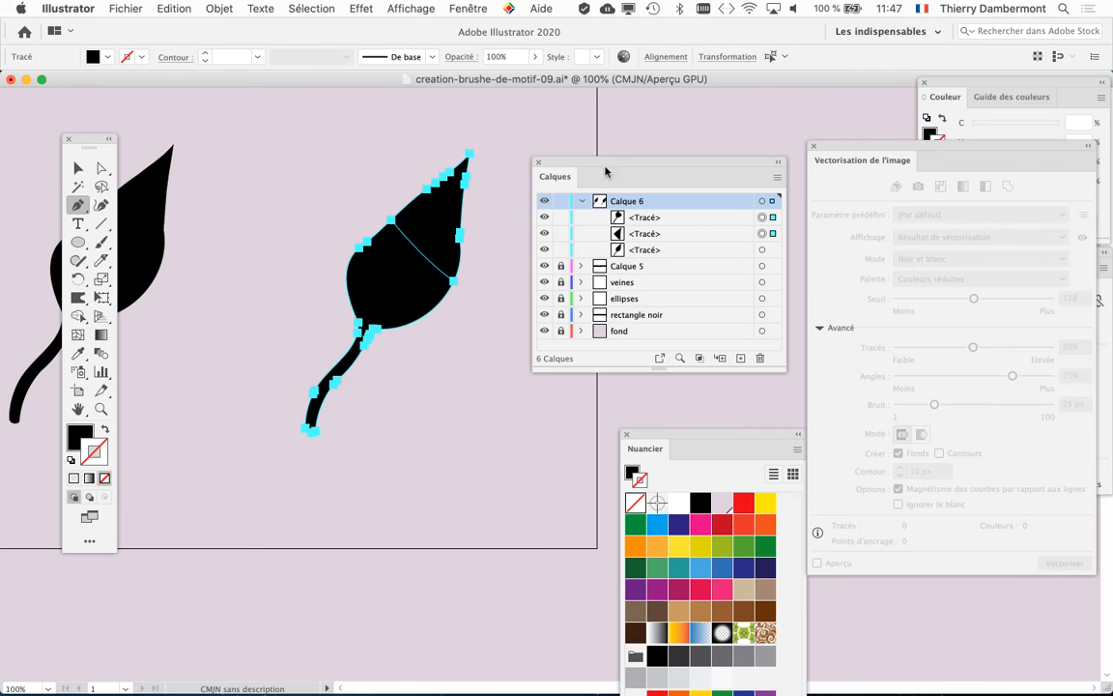
left_click_drag(567, 161, 648, 217)
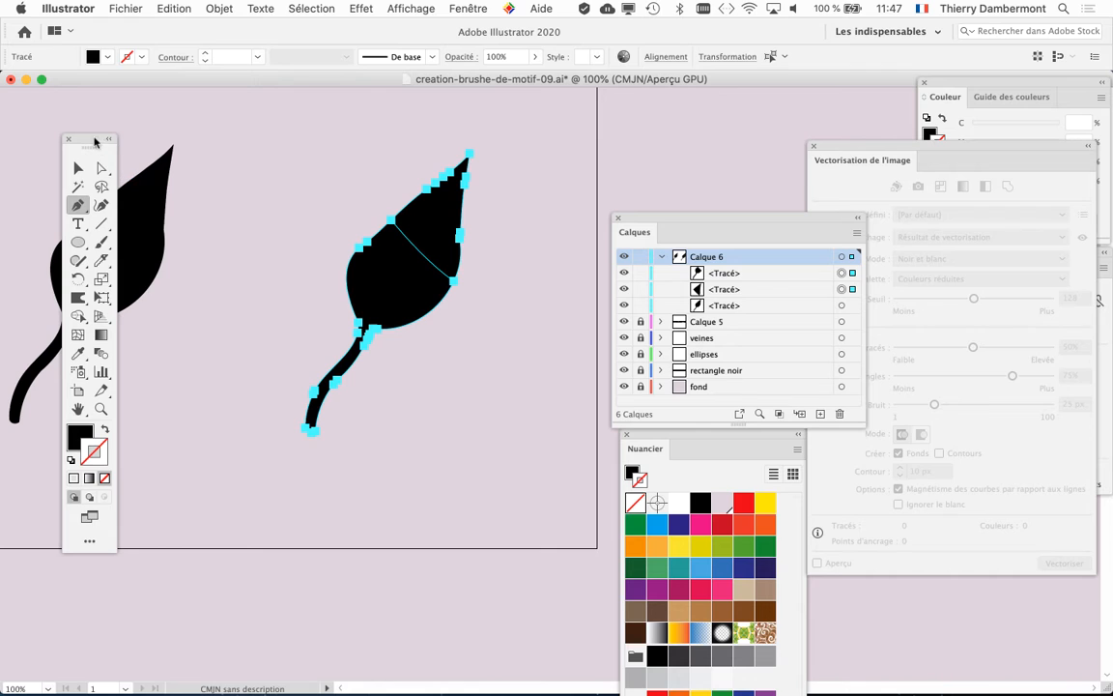
left_click_drag(97, 140, 223, 106)
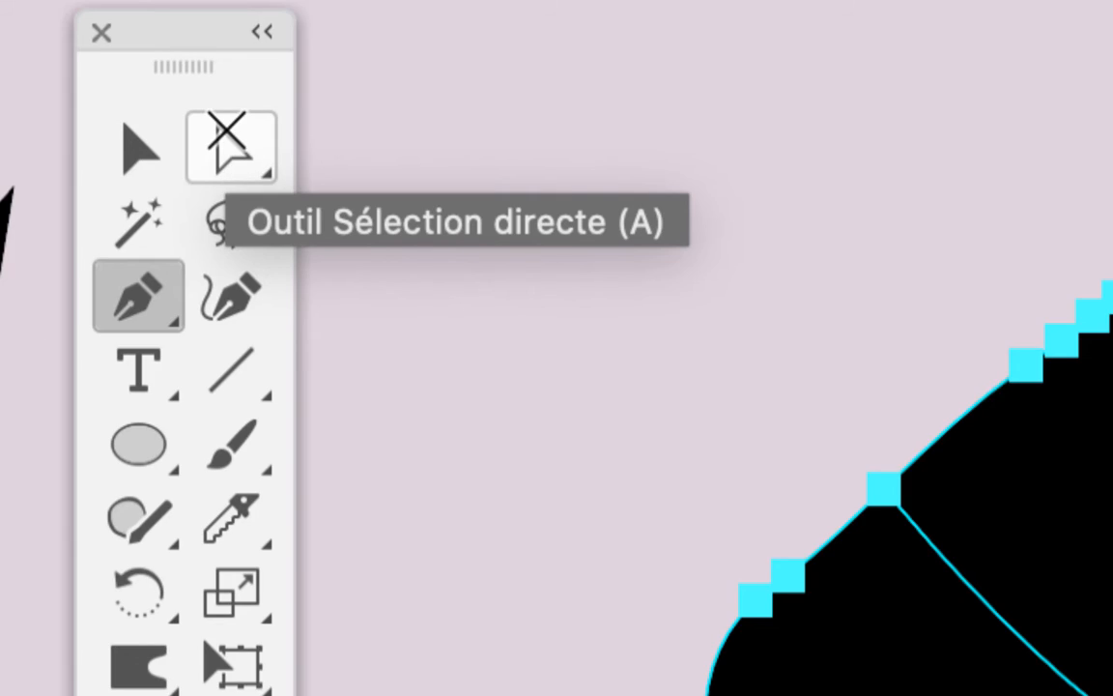
Deselect everything, and move the divided leaf's tip piece up and away from its stem piece
left_click(228, 136)
left_click(228, 138)
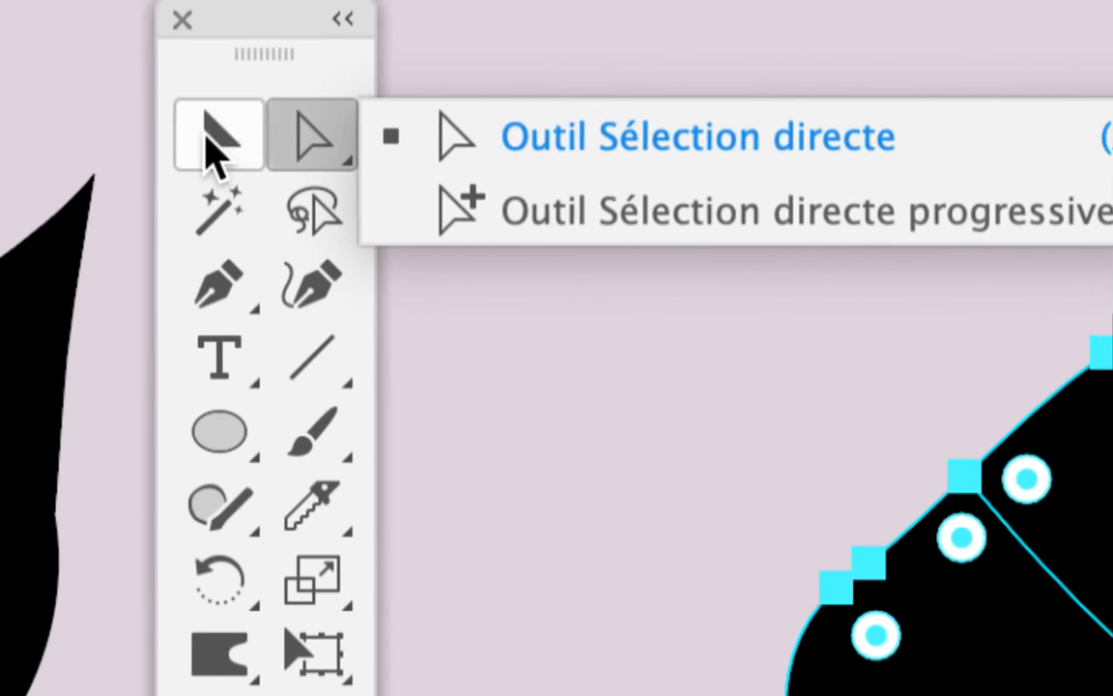
left_click(129, 137)
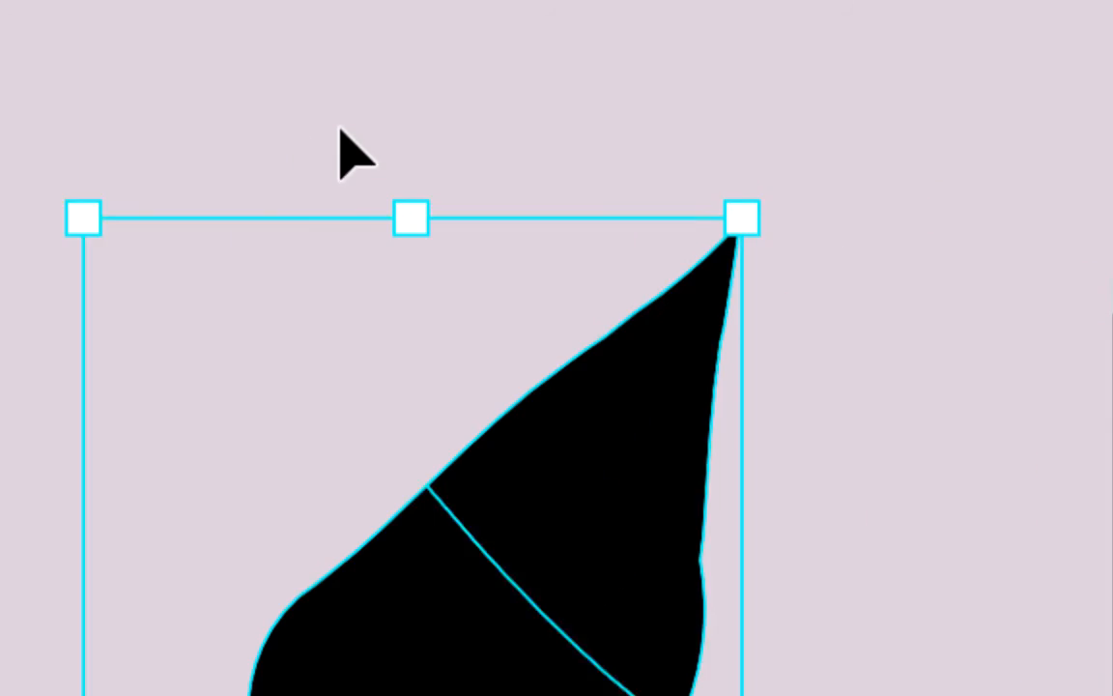
left_click(339, 130)
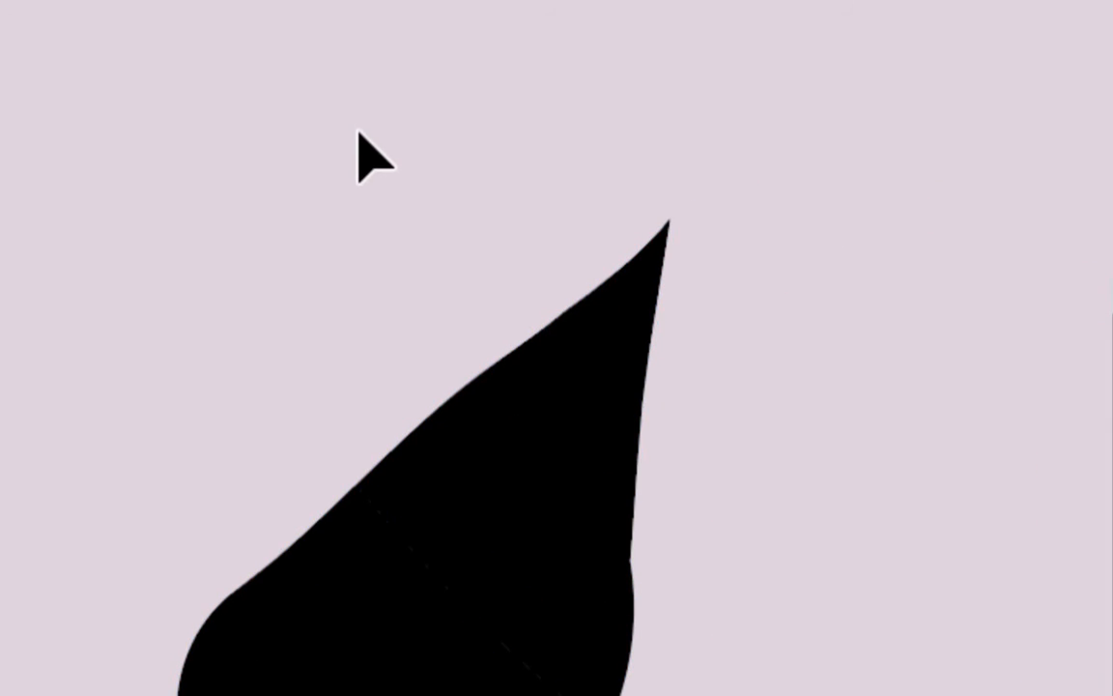
left_click(397, 201)
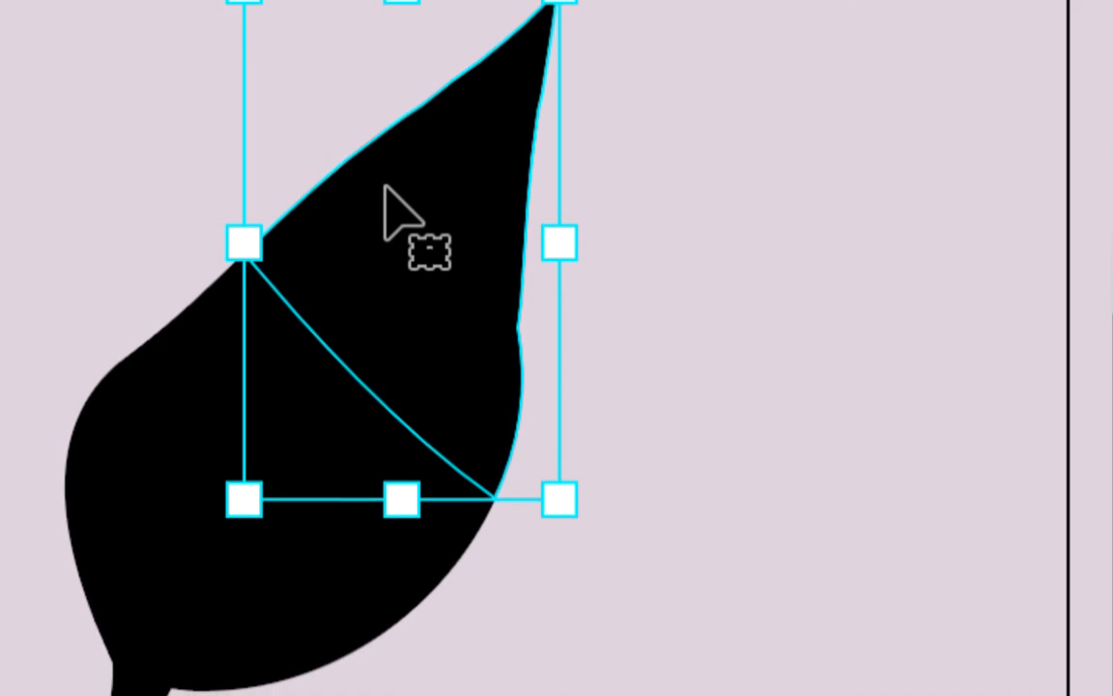
left_click_drag(397, 232, 684, 172)
left_click_drag(461, 194, 307, 188)
left_click_drag(415, 184, 378, 157)
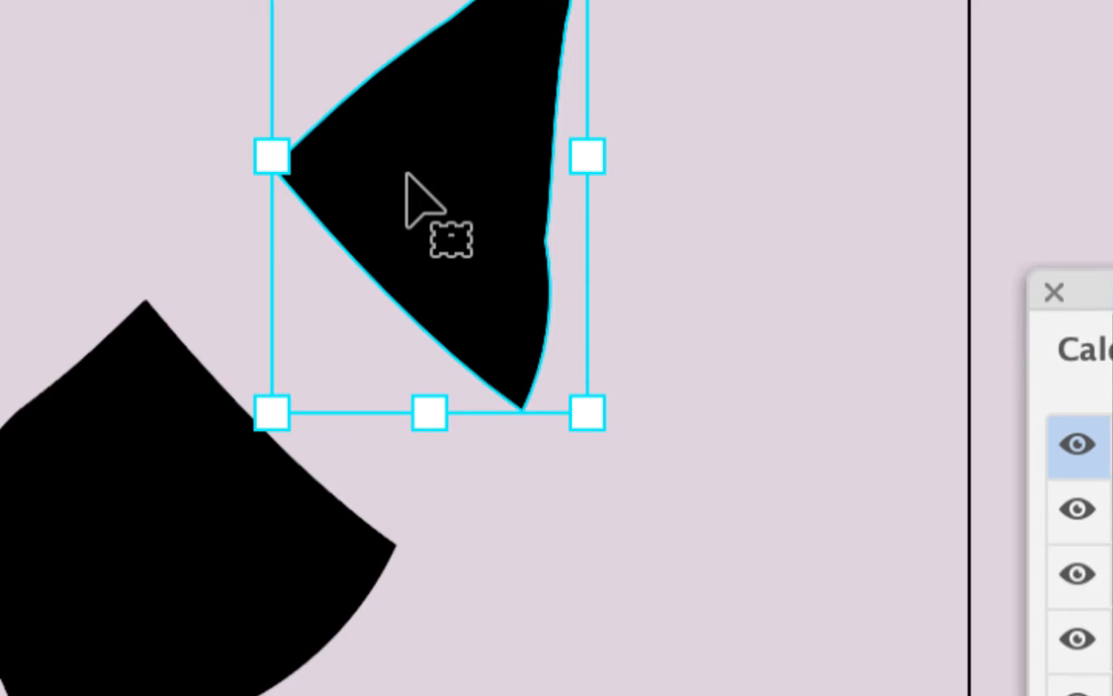
left_click_drag(451, 129, 507, 189)
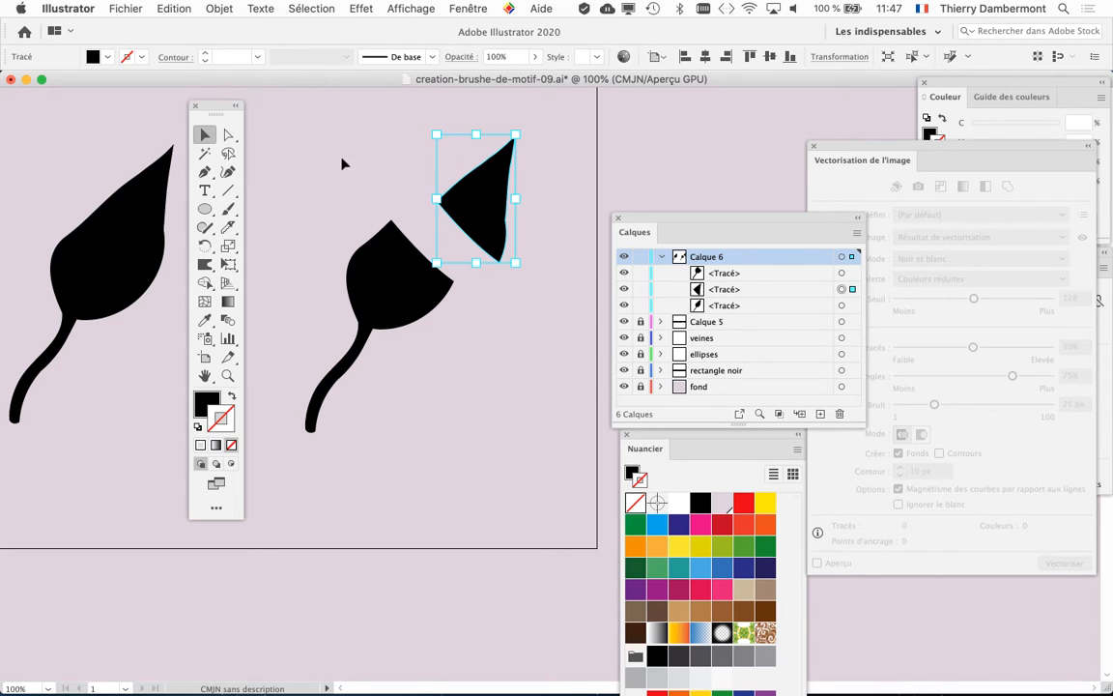
Directly select anchor points along the detached tip's upper edge and examine their direction handles up close
left_click(229, 136)
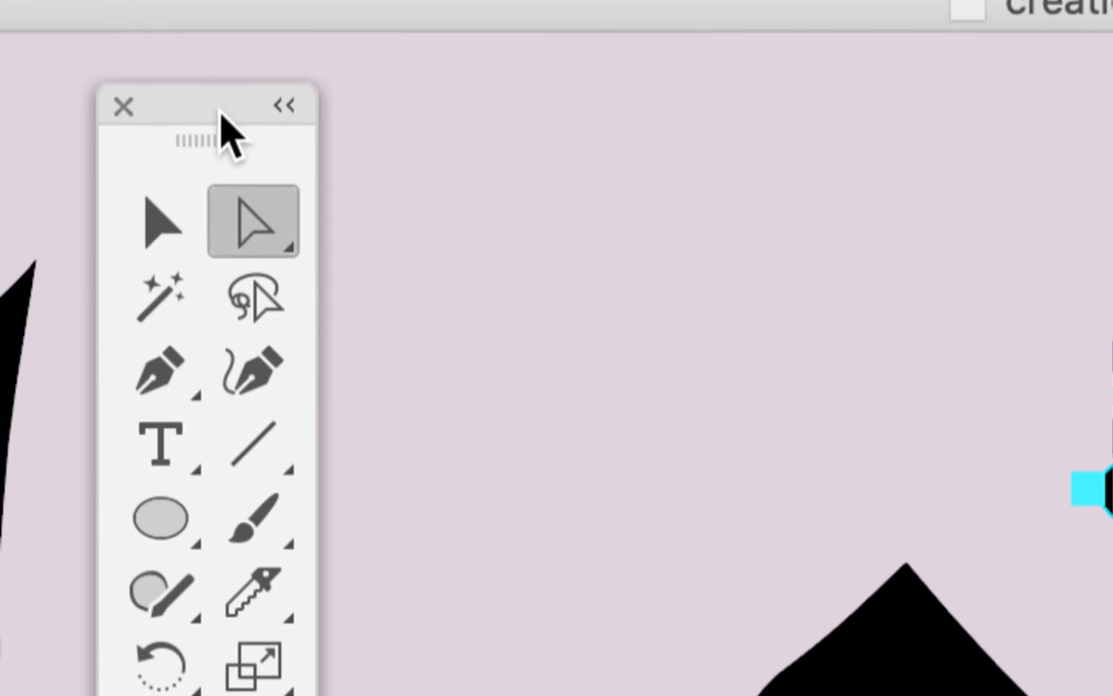
left_click_drag(220, 111, 860, 183)
left_click(423, 143)
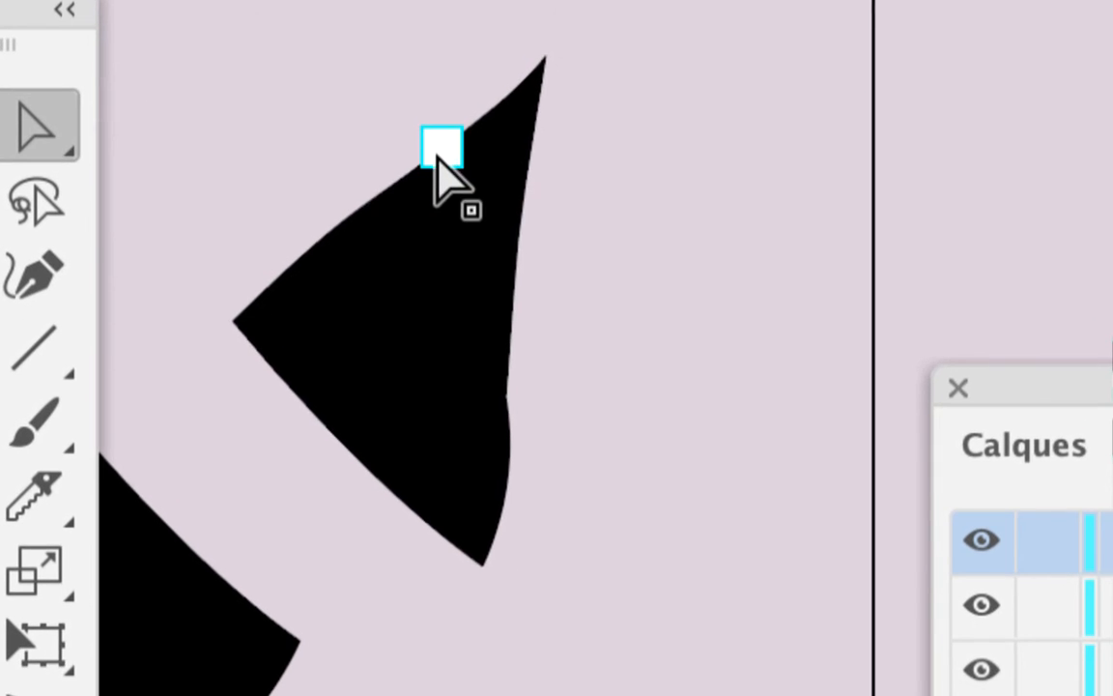
left_click(481, 200)
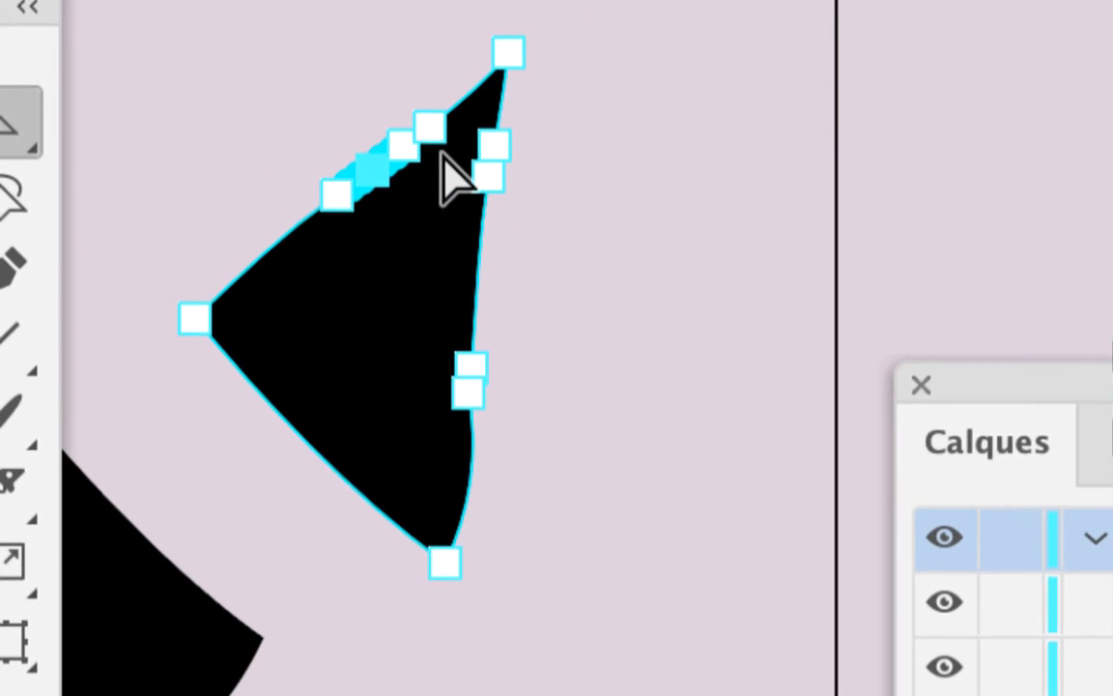
left_click(418, 171)
left_click(418, 171)
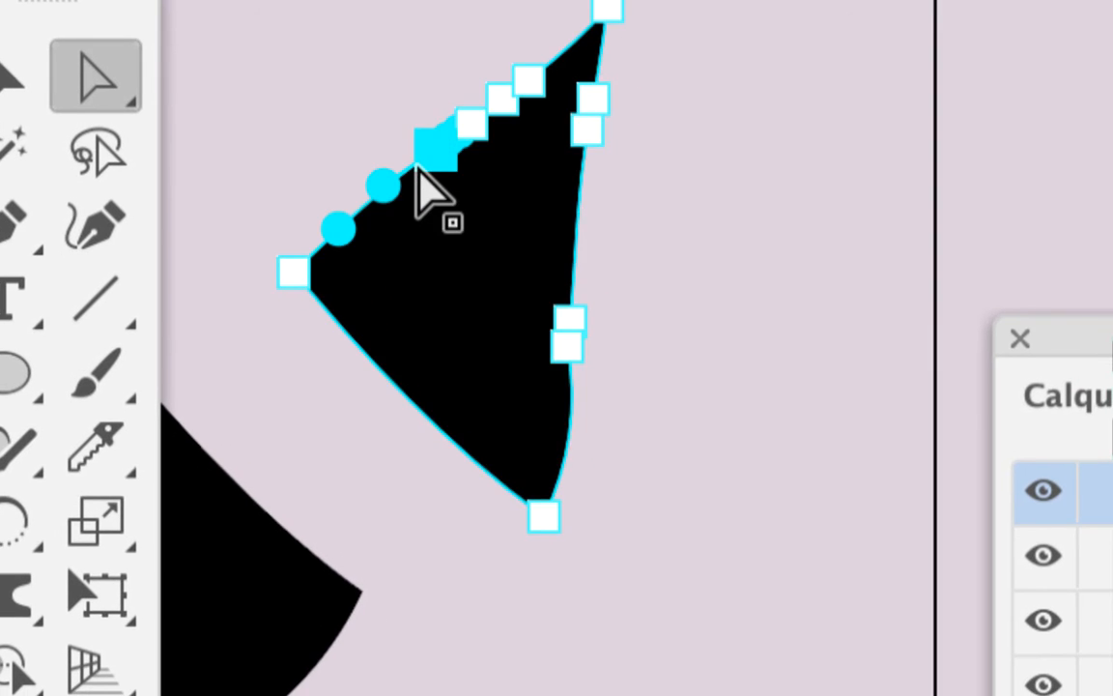
scroll(454, 150, "up", 3)
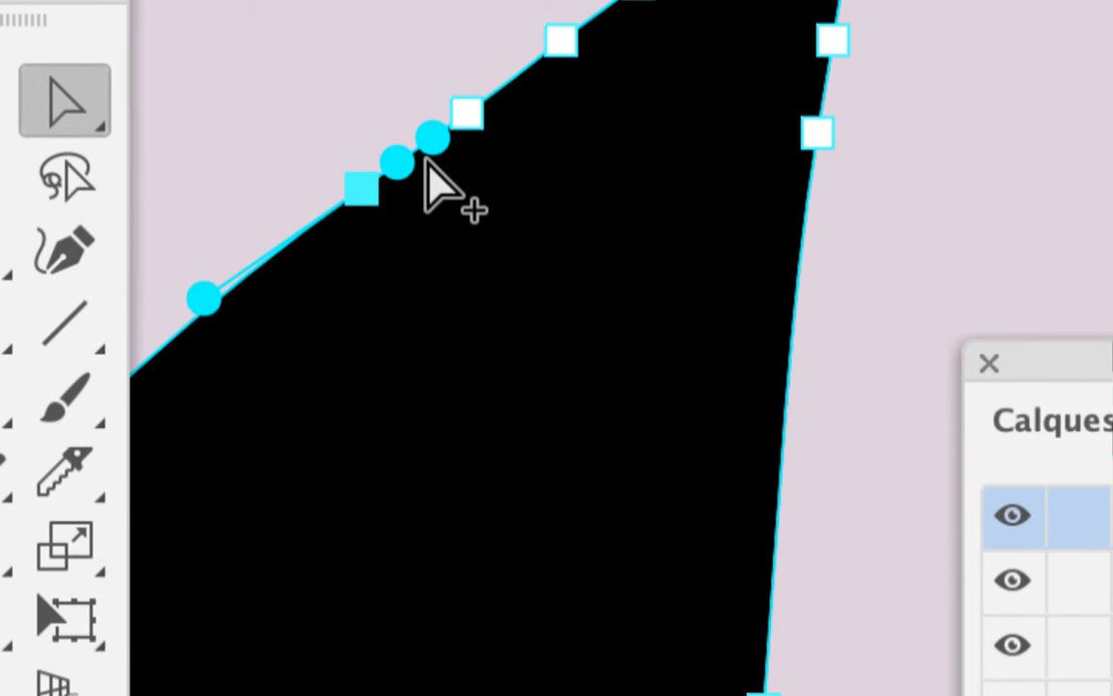
scroll(439, 189, "down", 2)
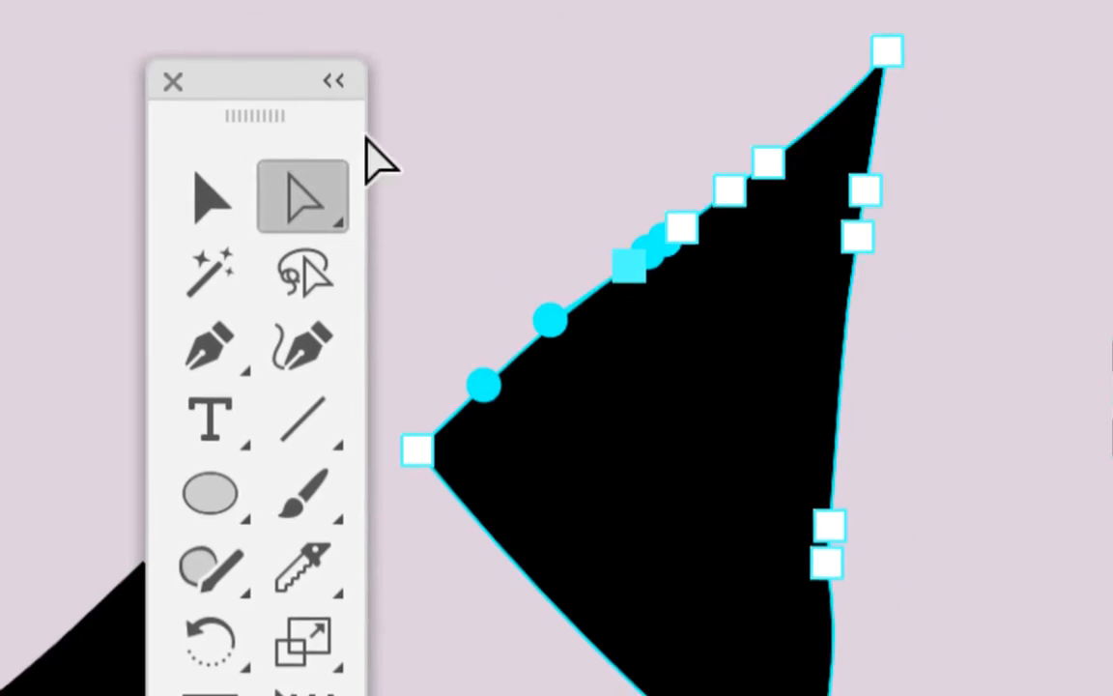
Simplify the detached tip piece's path using Simplifier with the curve at 75% and the corner point angle threshold at 150°
left_click(339, 162)
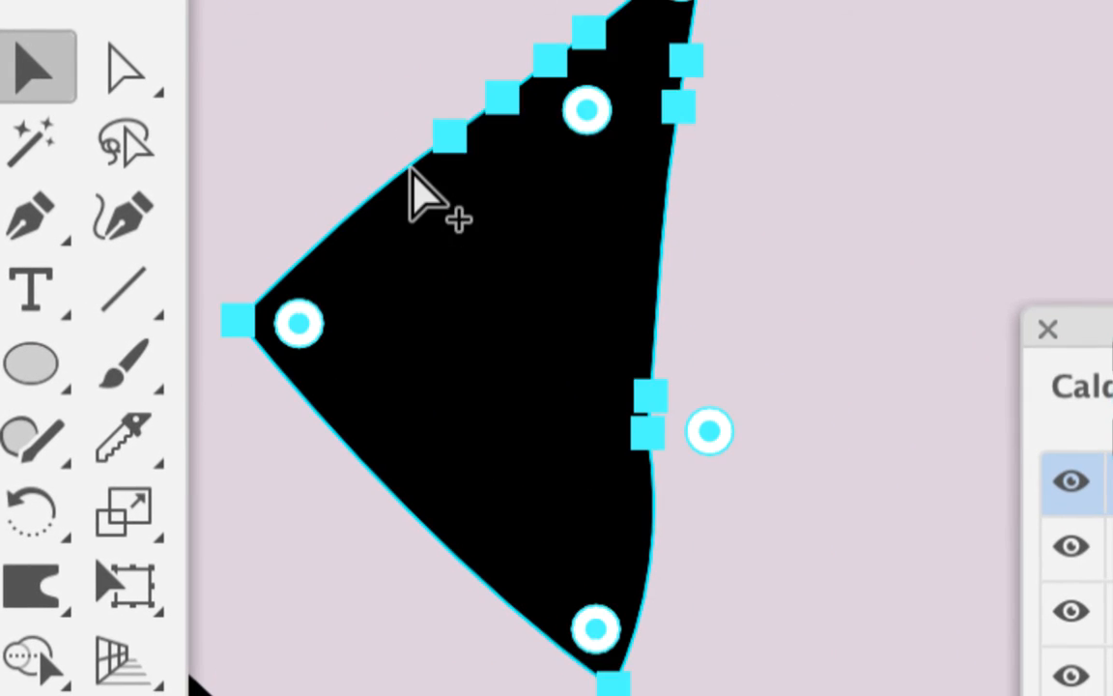
key("alt+super+8")
left_click_drag(372, 125, 116, 118)
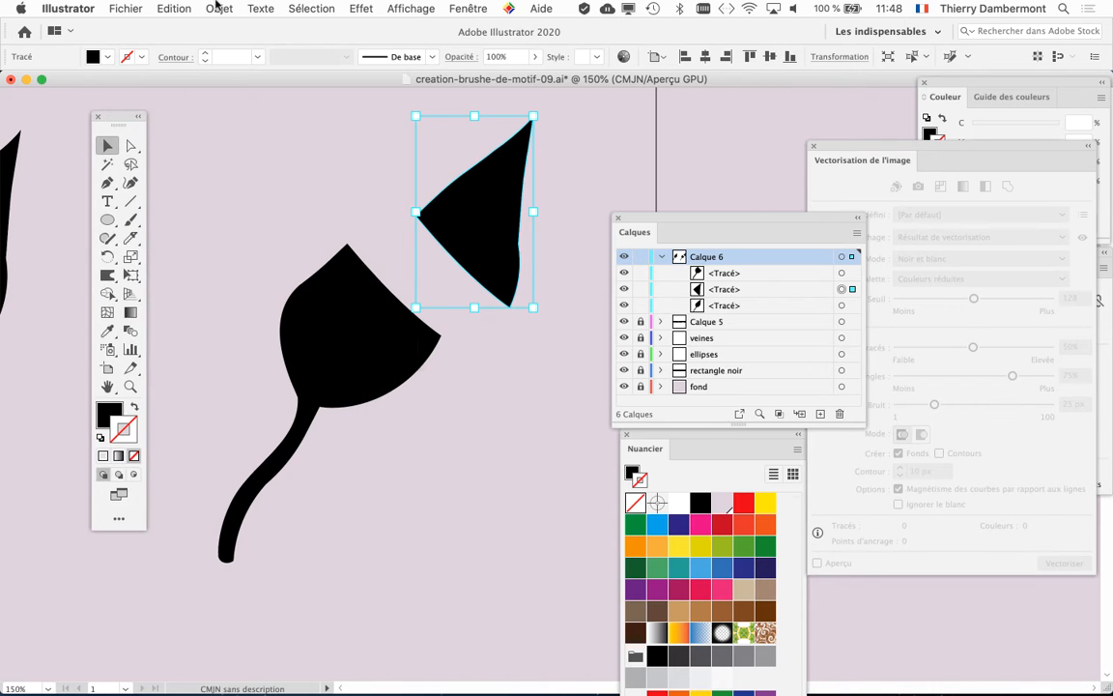
left_click(218, 9)
mouse_move(234, 353)
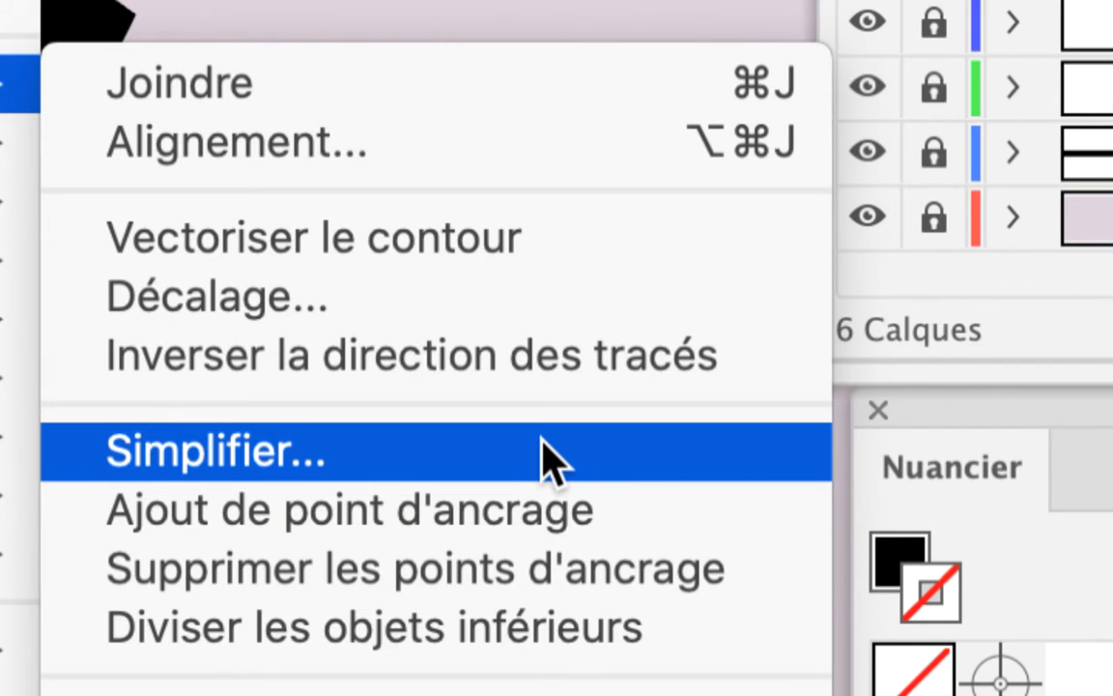
left_click(546, 459)
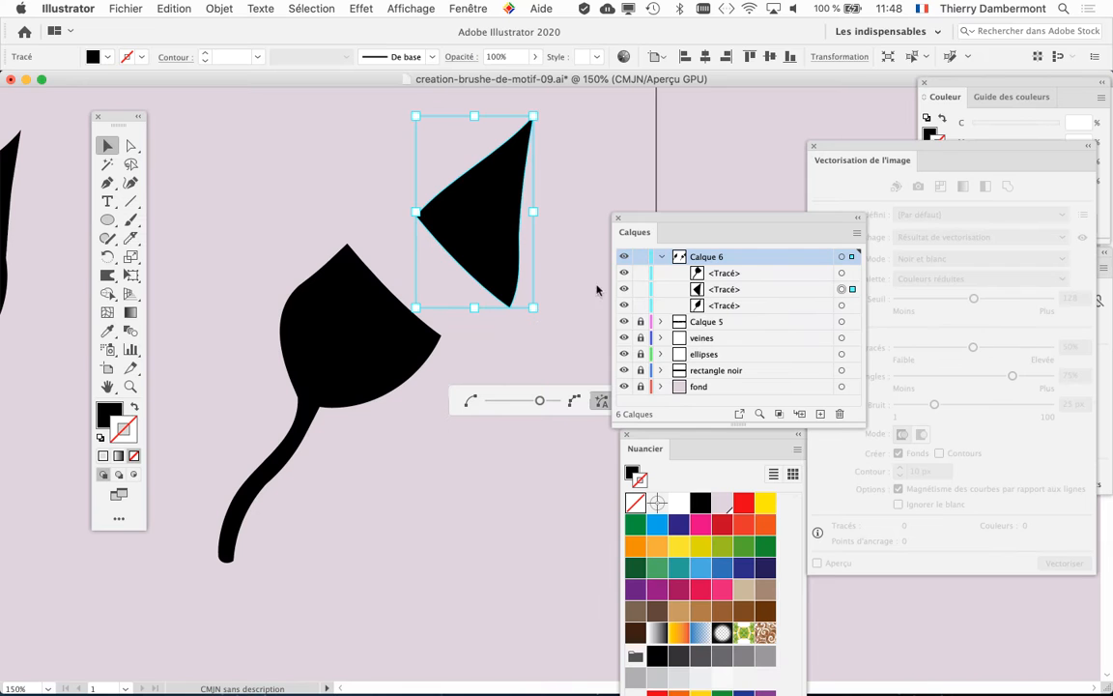
left_click_drag(645, 243, 394, 582)
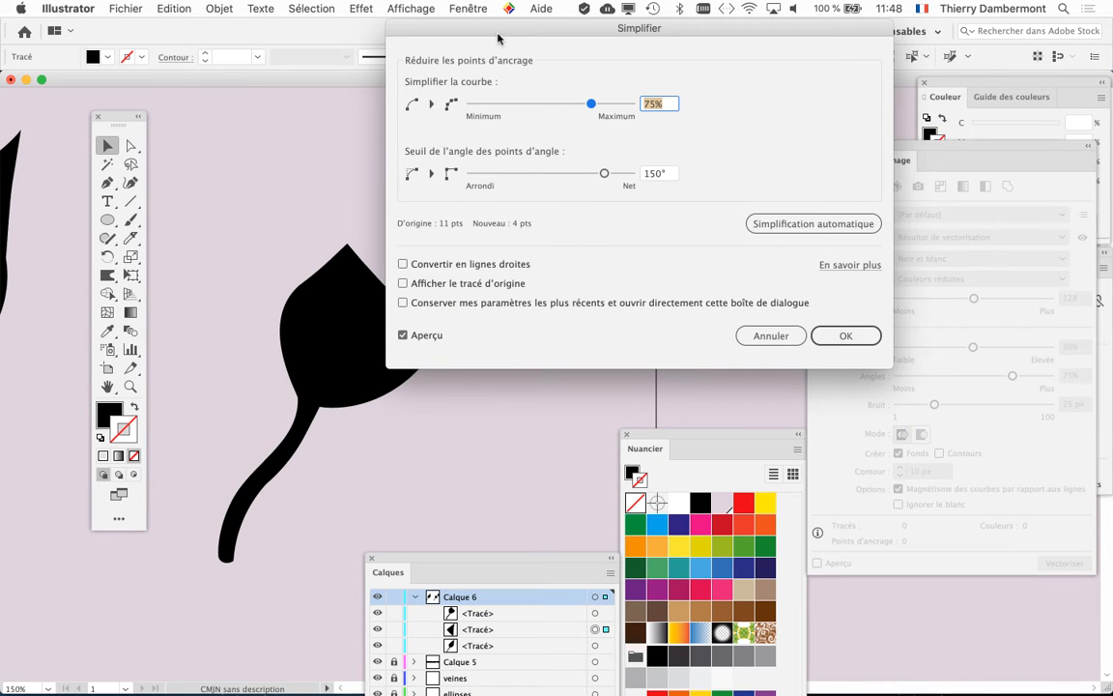
left_click_drag(498, 39, 752, 93)
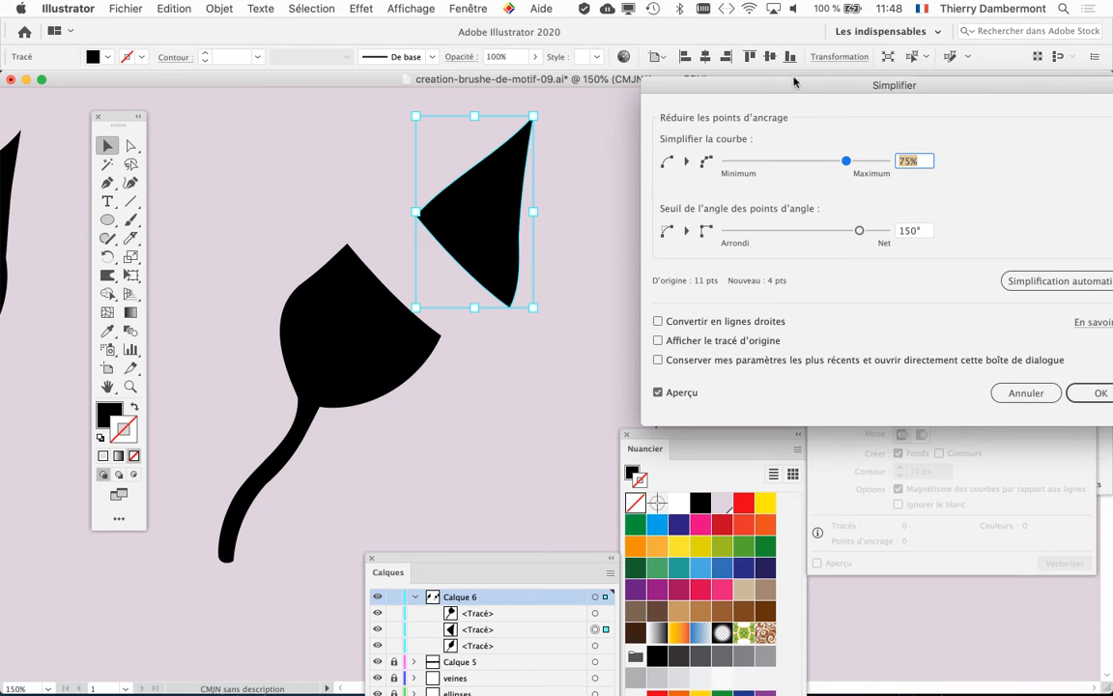
left_click_drag(795, 83, 732, 98)
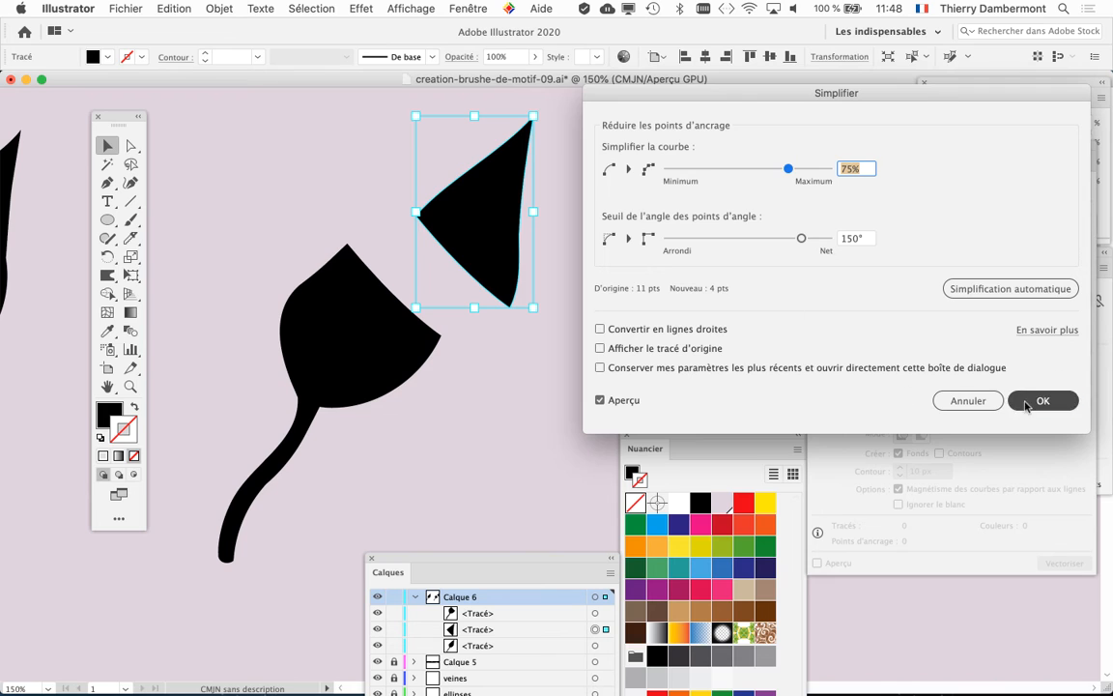
left_click(1026, 406)
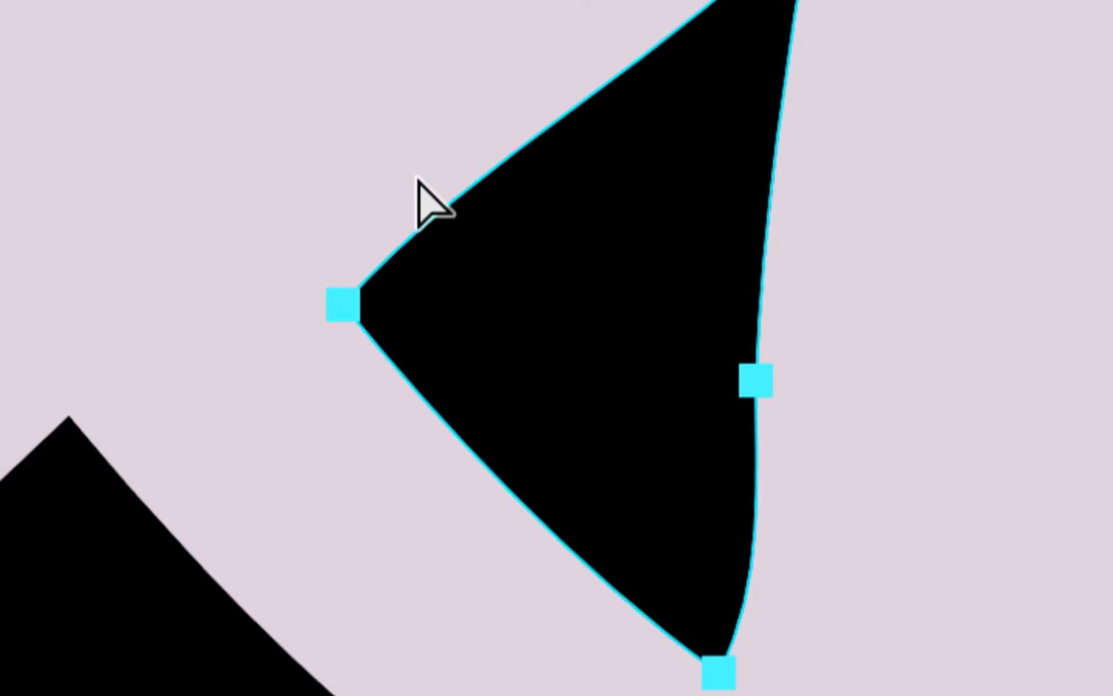
Try reshaping the simplified tip piece by moving its apex and right-edge anchor points downward and rotating their direction handles
left_click(435, 181)
left_click(426, 183)
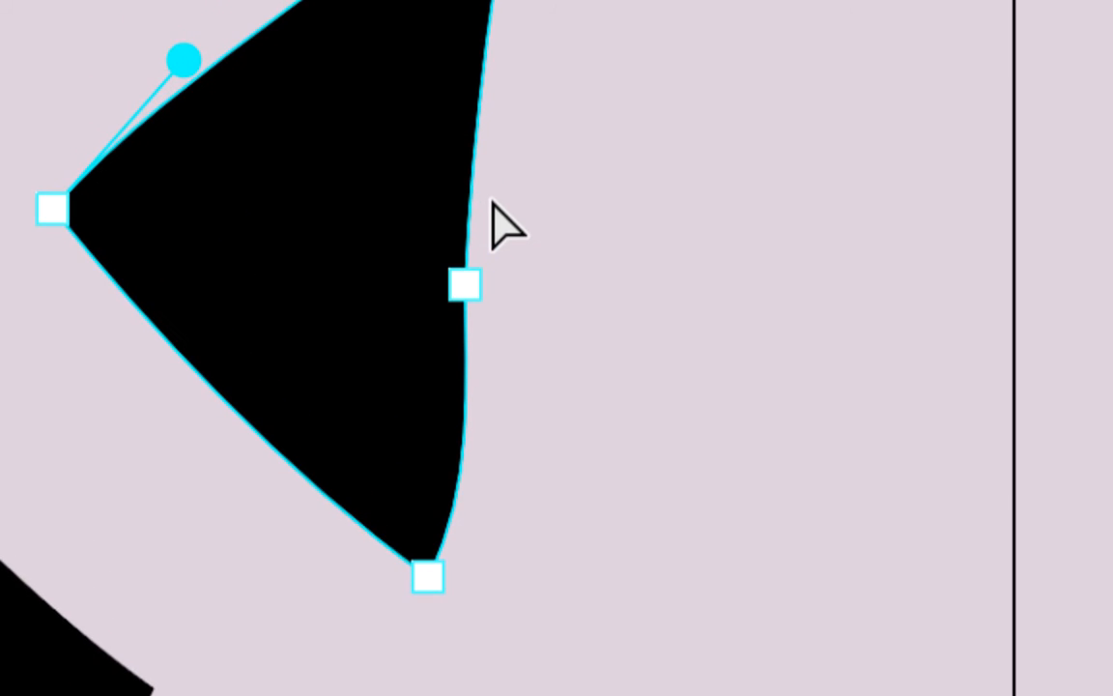
key("v")
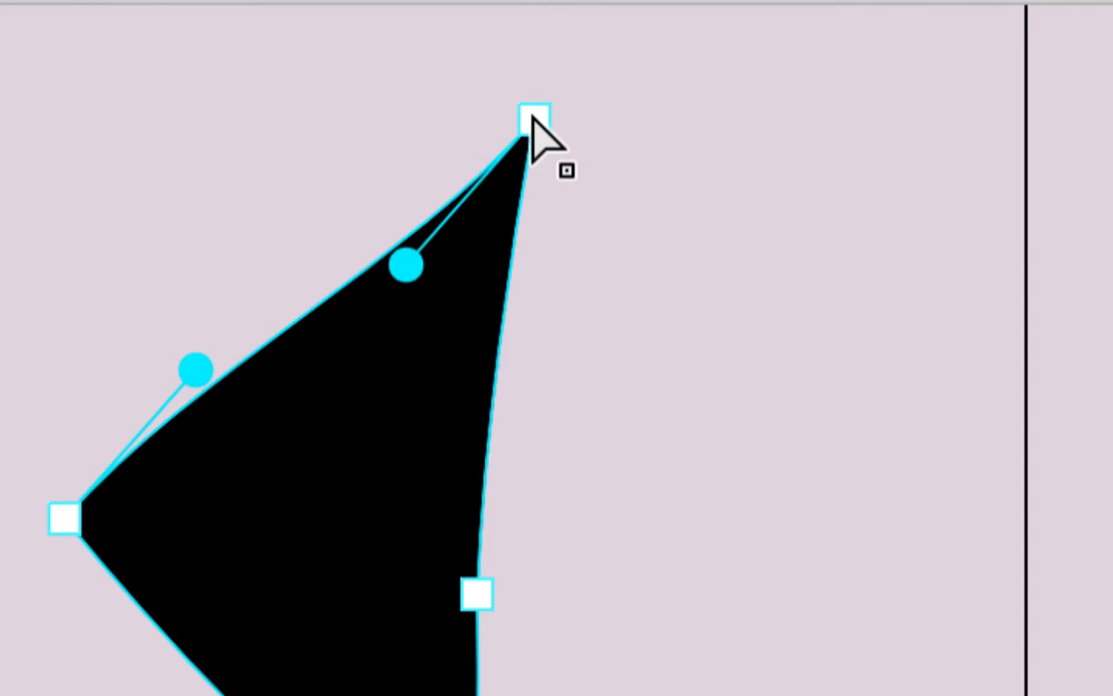
left_click_drag(532, 116, 489, 346)
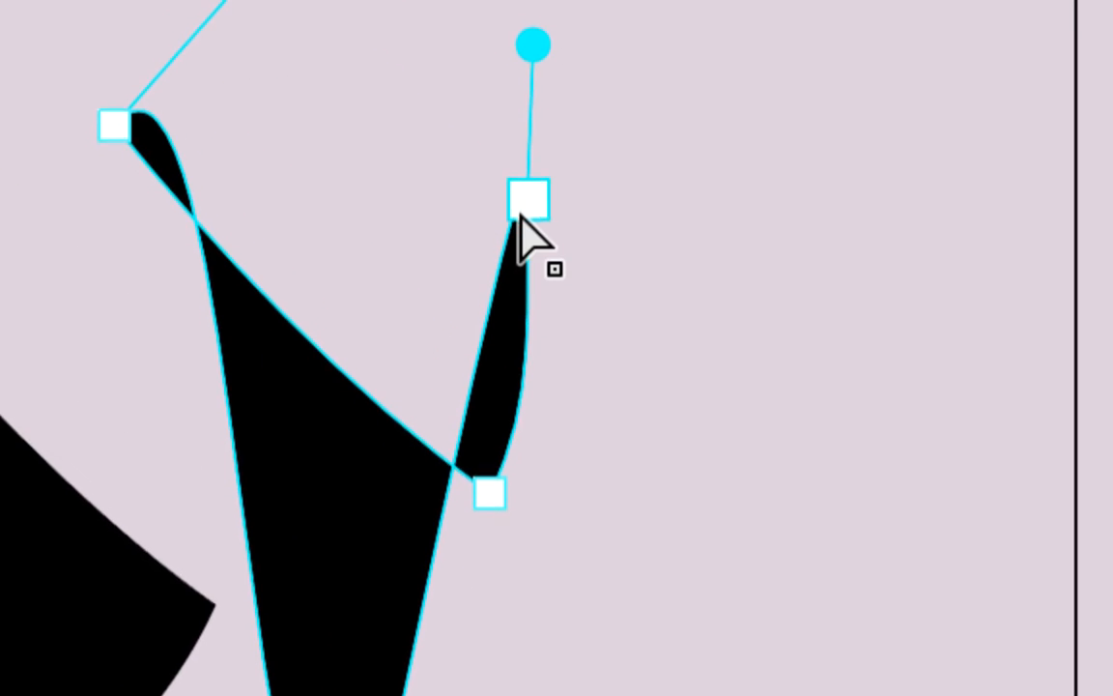
left_click_drag(521, 209, 497, 326)
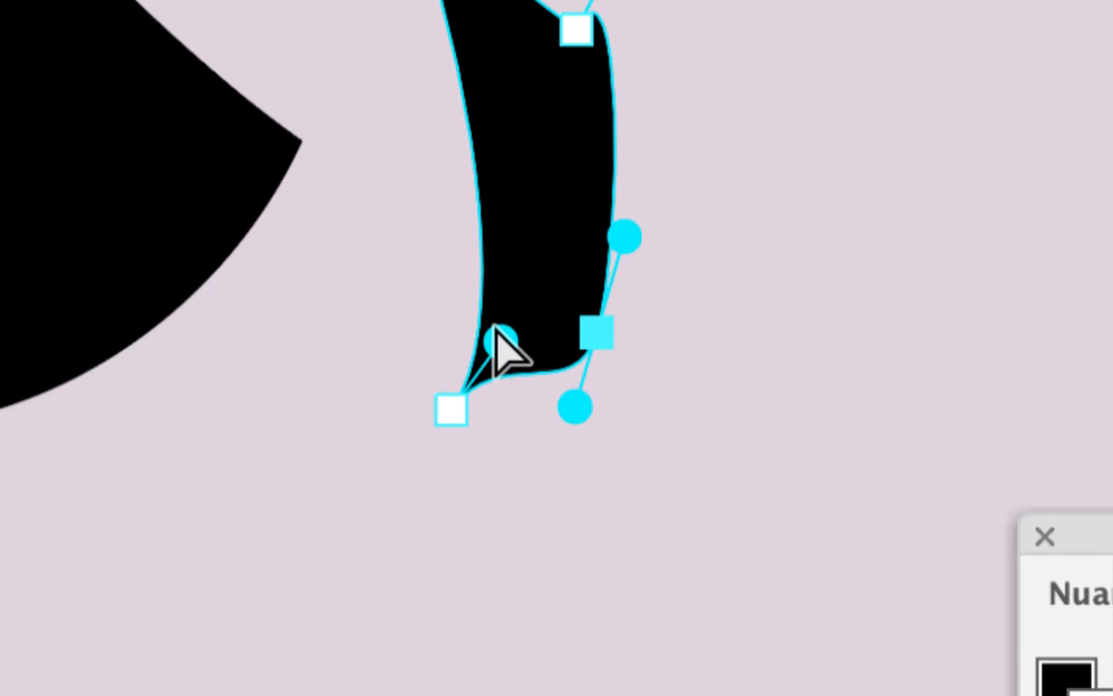
mouse_move(497, 329)
left_mouse_down()
mouse_move(479, 307)
mouse_move(512, 321)
left_mouse_up()
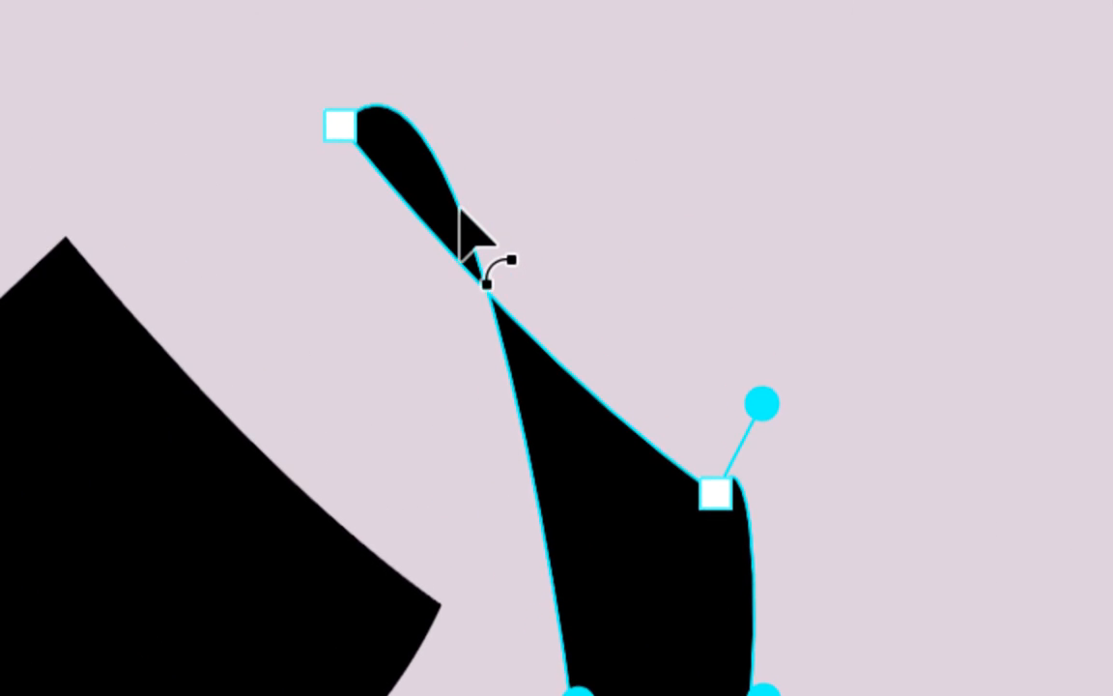
Reselect the distorted piece and try redirecting the direction handle at its right corner to smooth the adjoining edge
key("v")
key("a")
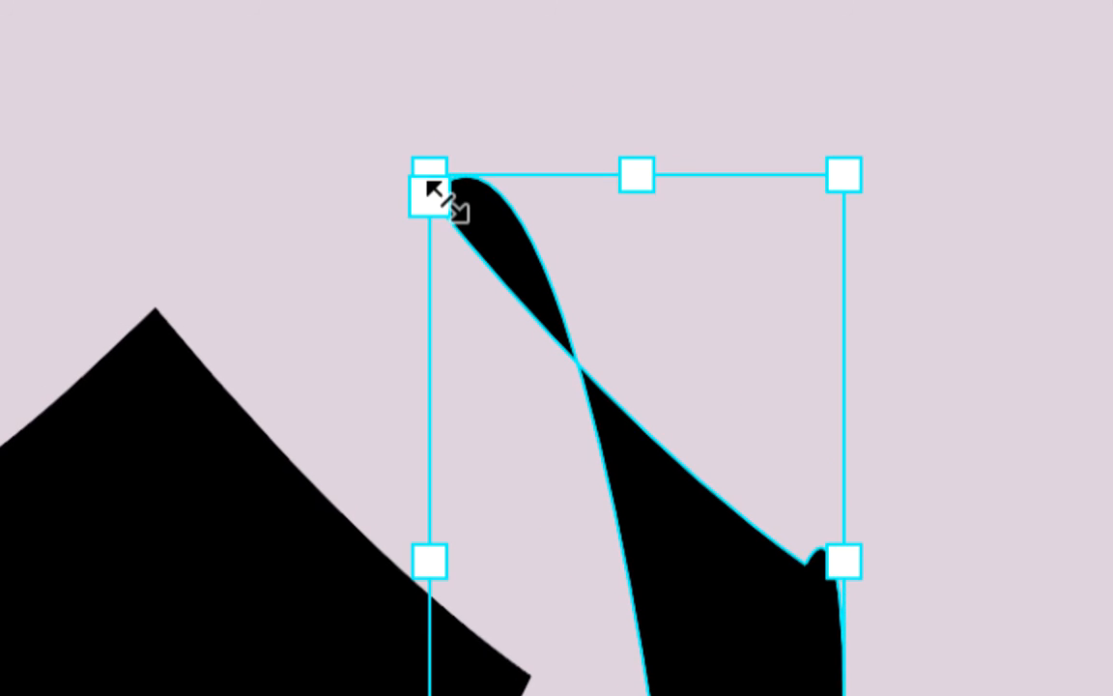
key("super+alt+8")
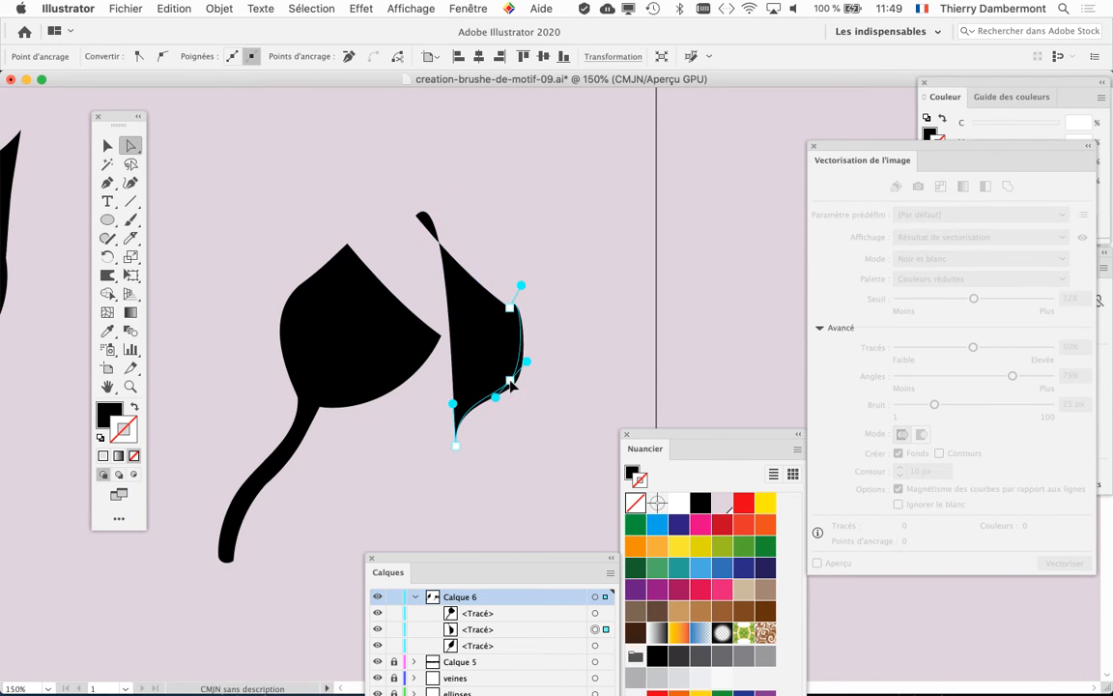
left_click(544, 414)
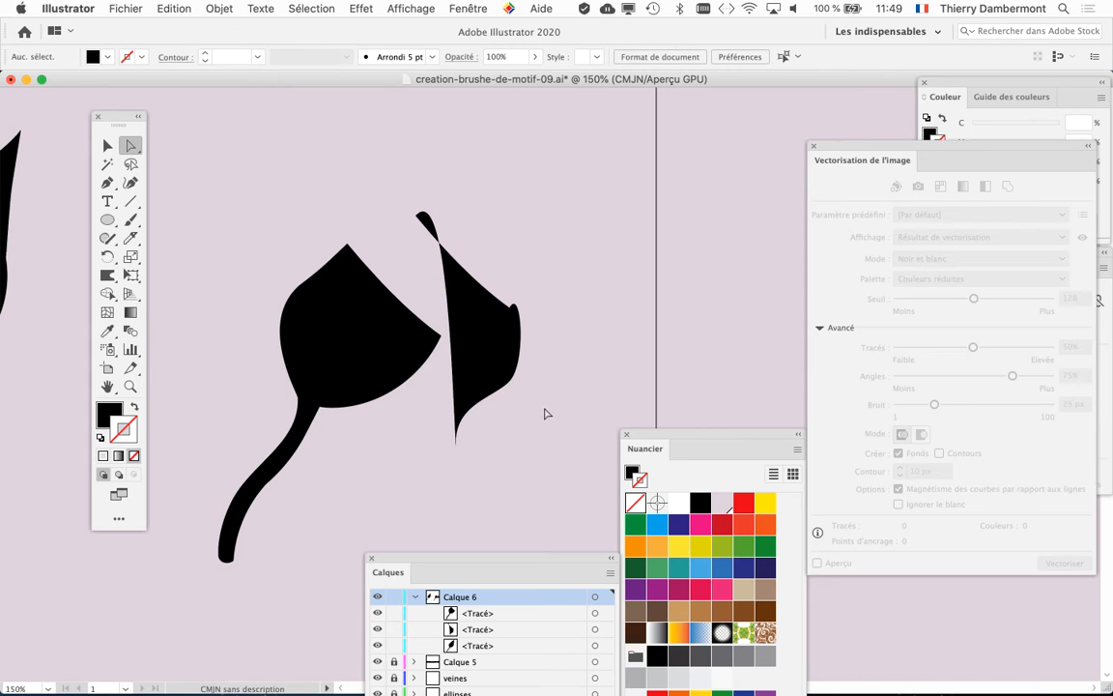
left_click(490, 369)
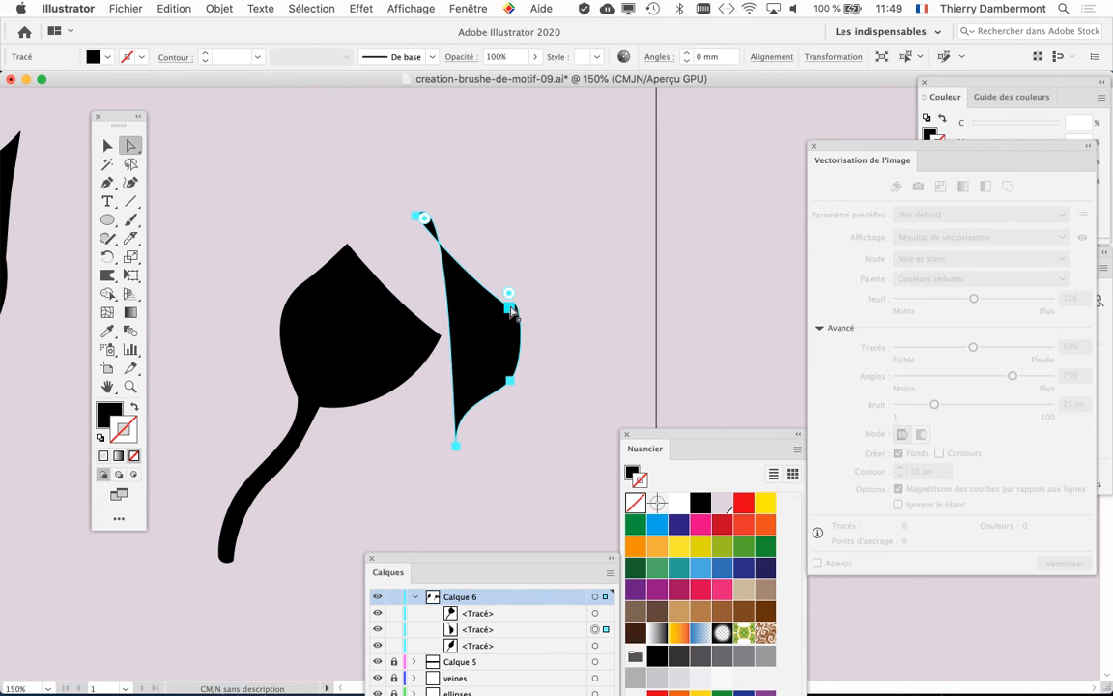
left_click(509, 308)
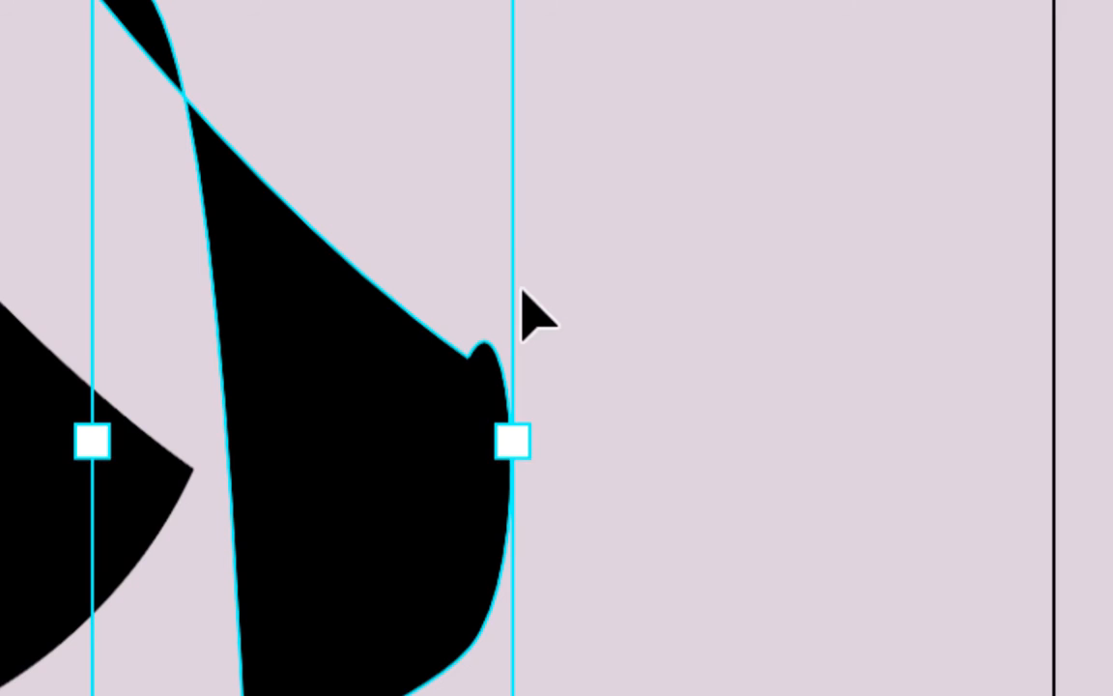
left_click_drag(518, 290, 522, 316)
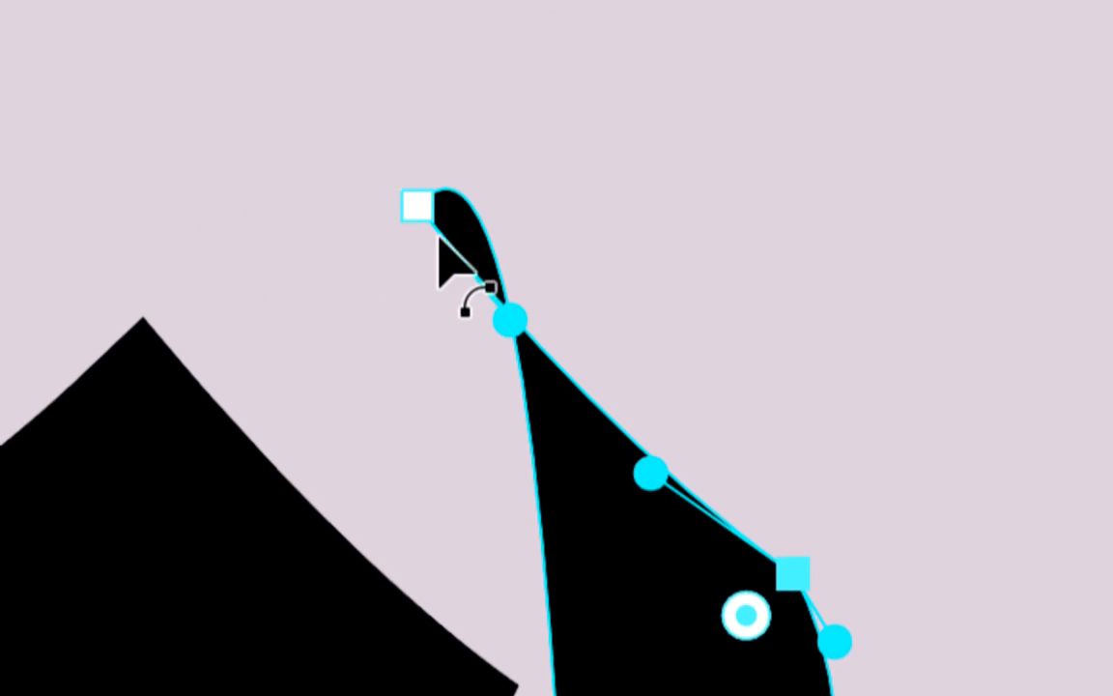
Directly select the left corner anchor point, try adjusting its direction handles, and undo the handle change
left_click(421, 211)
left_click_drag(475, 226, 455, 213)
key("ctrl+z")
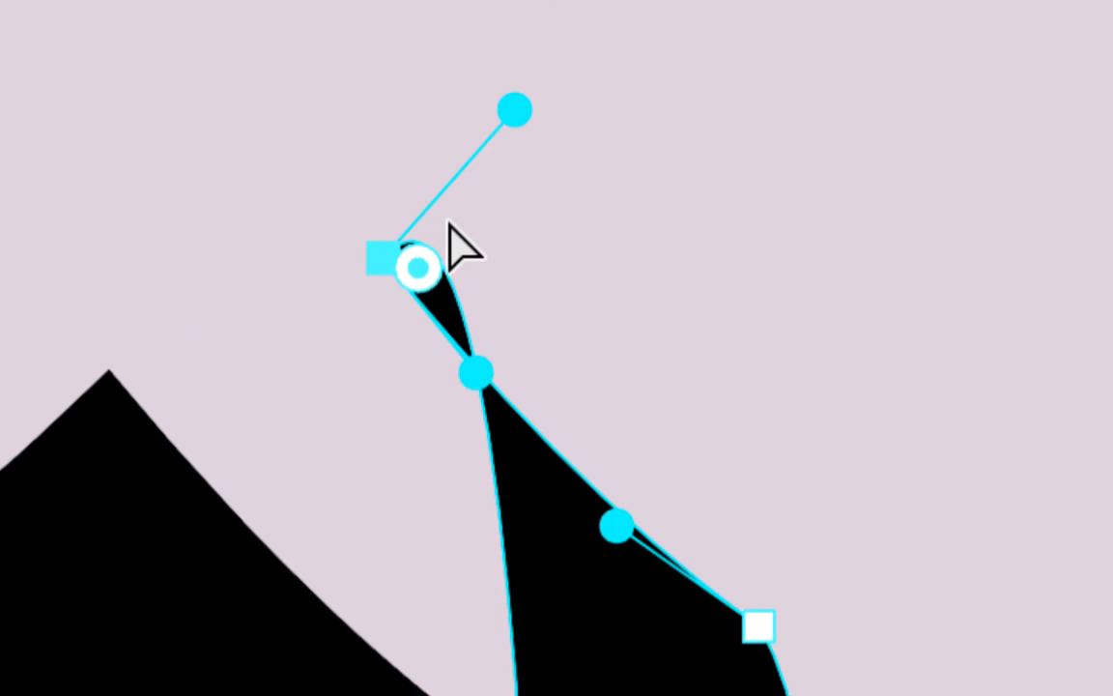
left_click(383, 215)
left_click(390, 259)
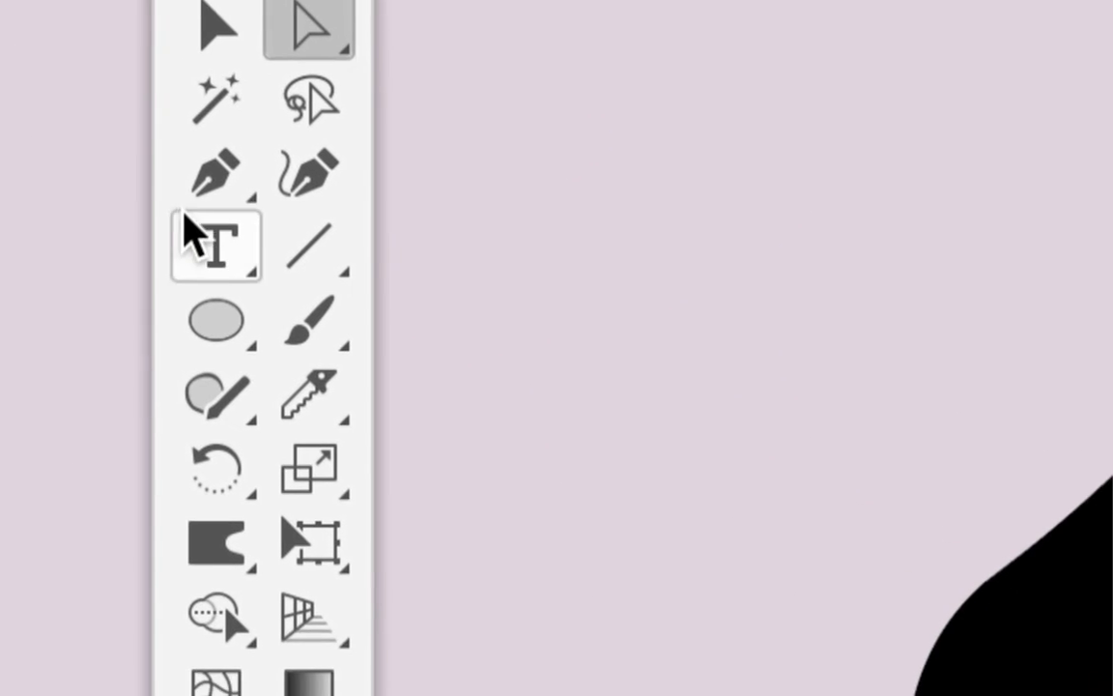
Try moving the left corner's direction handle with the Pen tool, and undo the reshaping edits back to the simplified tip
left_click(214, 174)
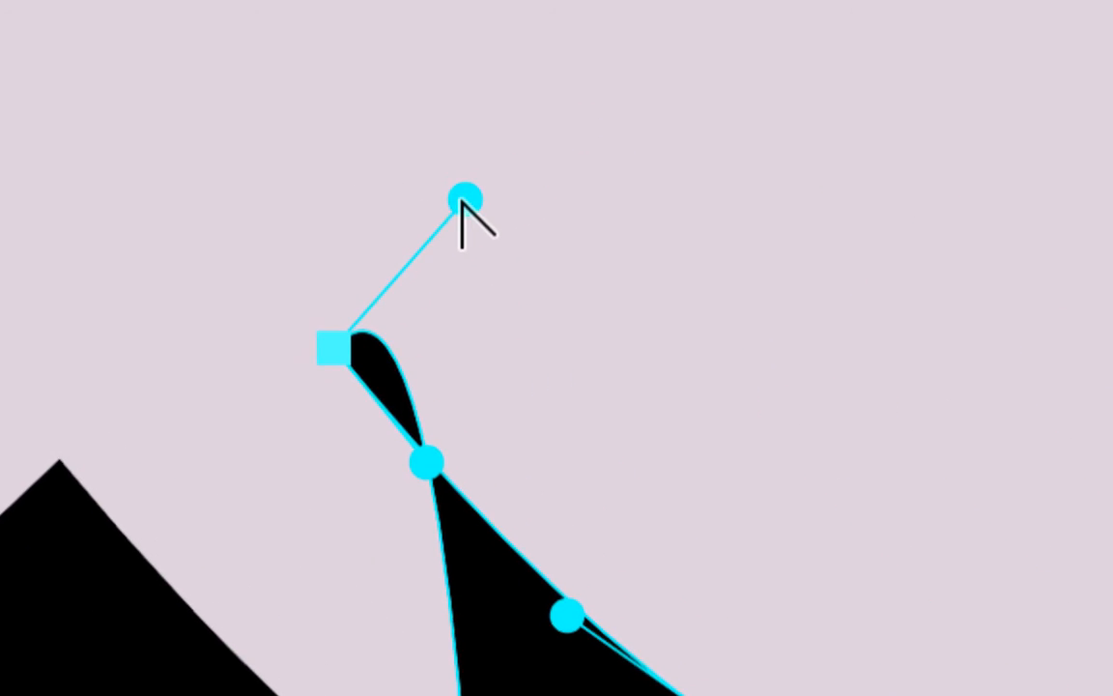
left_click_drag(465, 201, 392, 460)
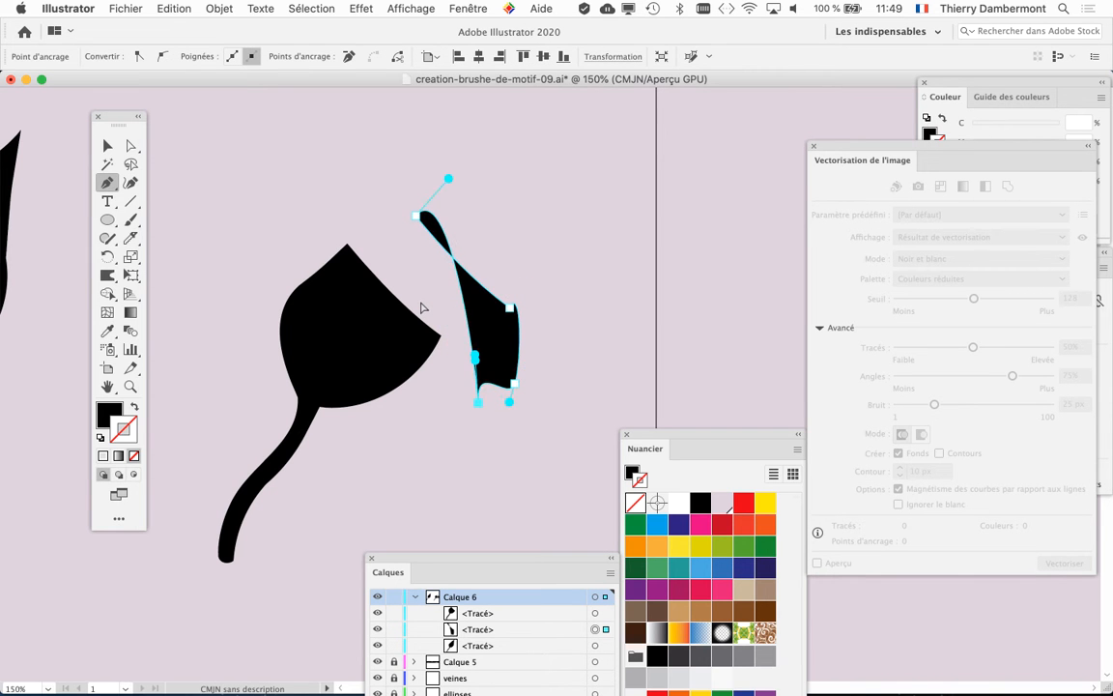
key("super+z")
key("super+z")
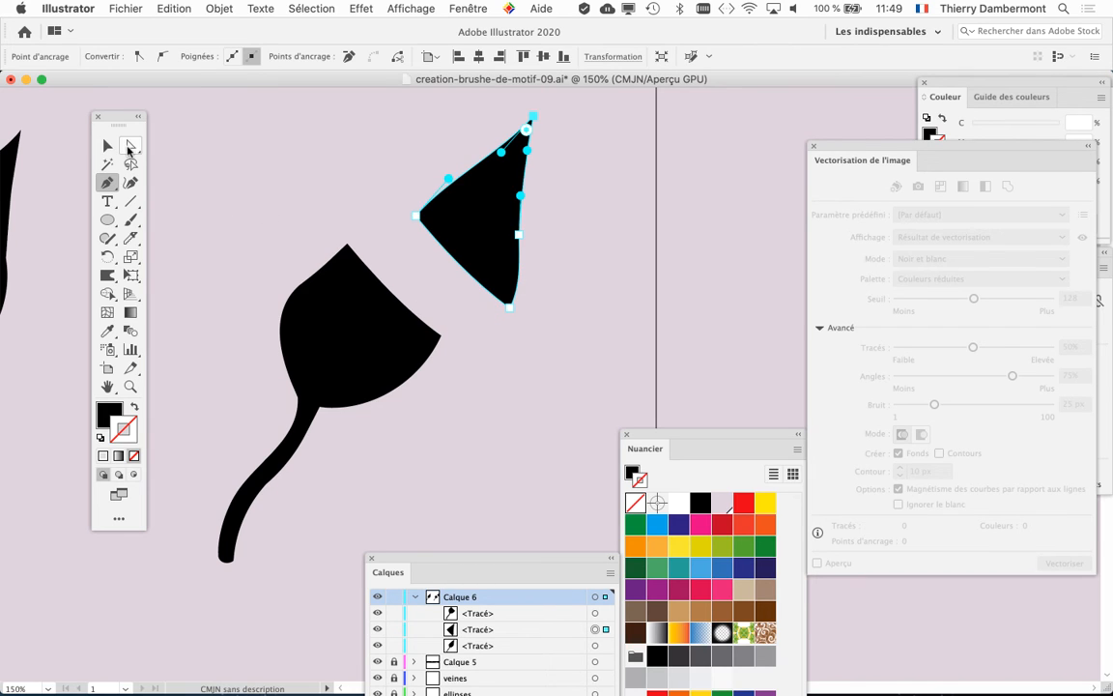
Directly select the simplified tip piece's apex anchor point and move it straight down below the rest of the shape
left_click(366, 251)
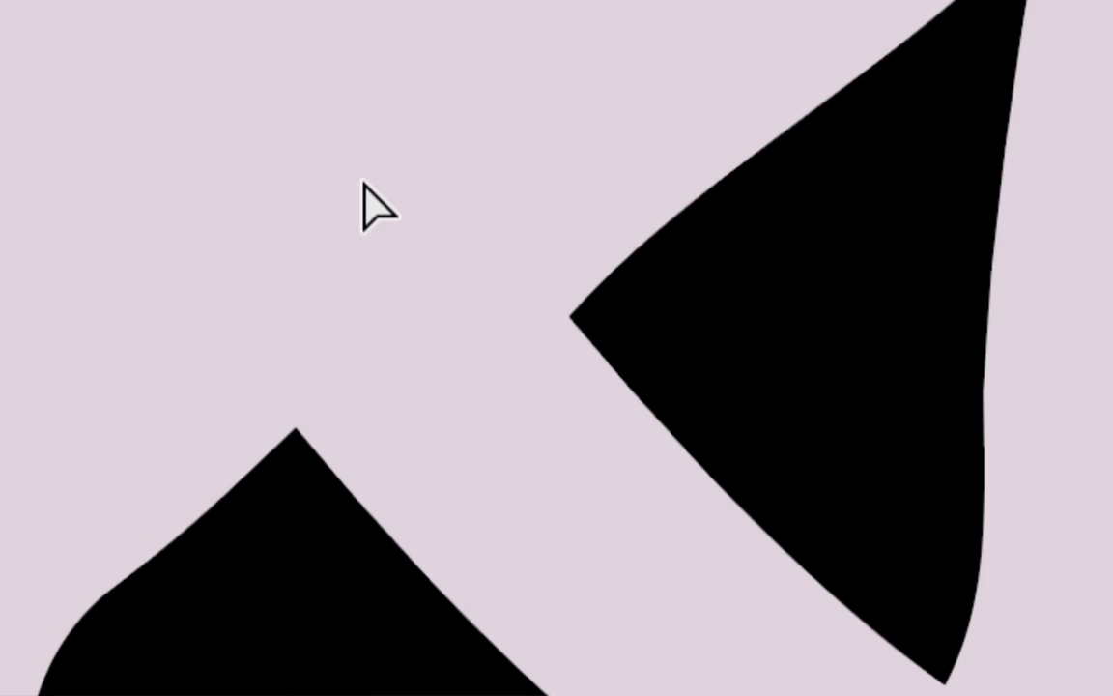
key("space")
left_click_drag(363, 183, 334, 216)
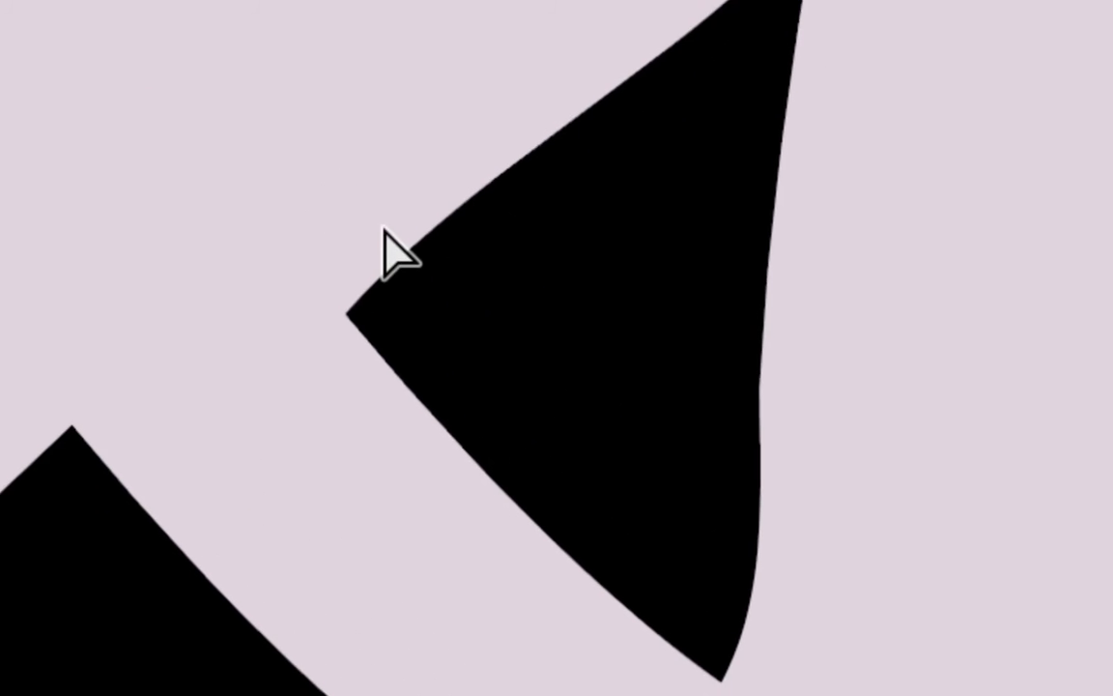
left_click(426, 247)
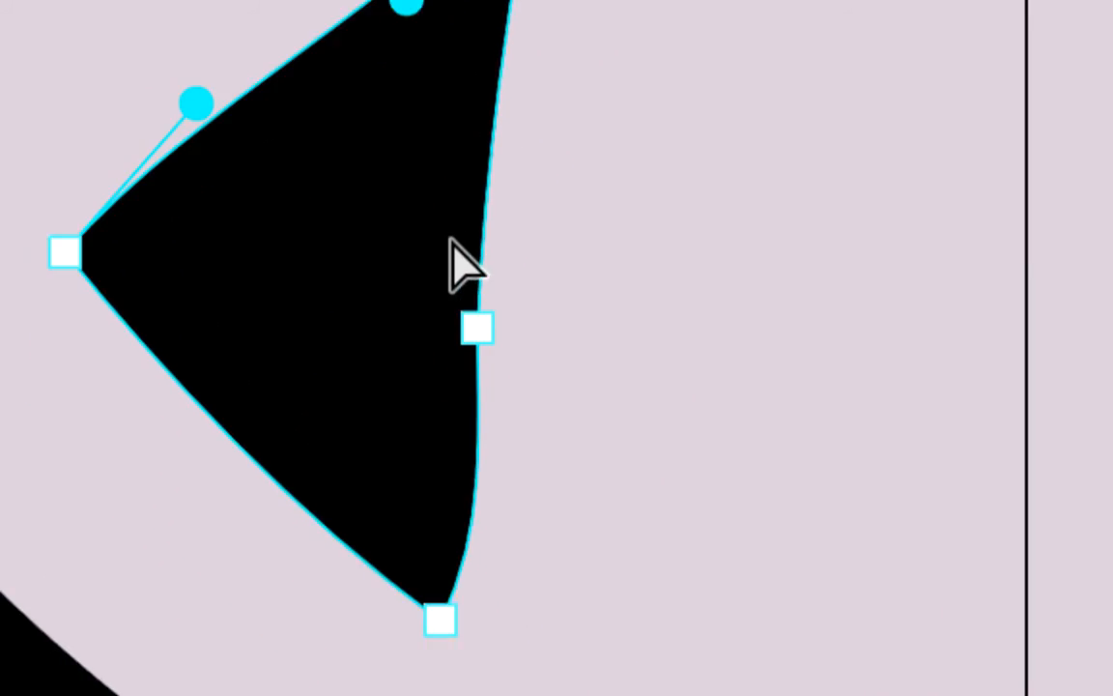
left_click(469, 161)
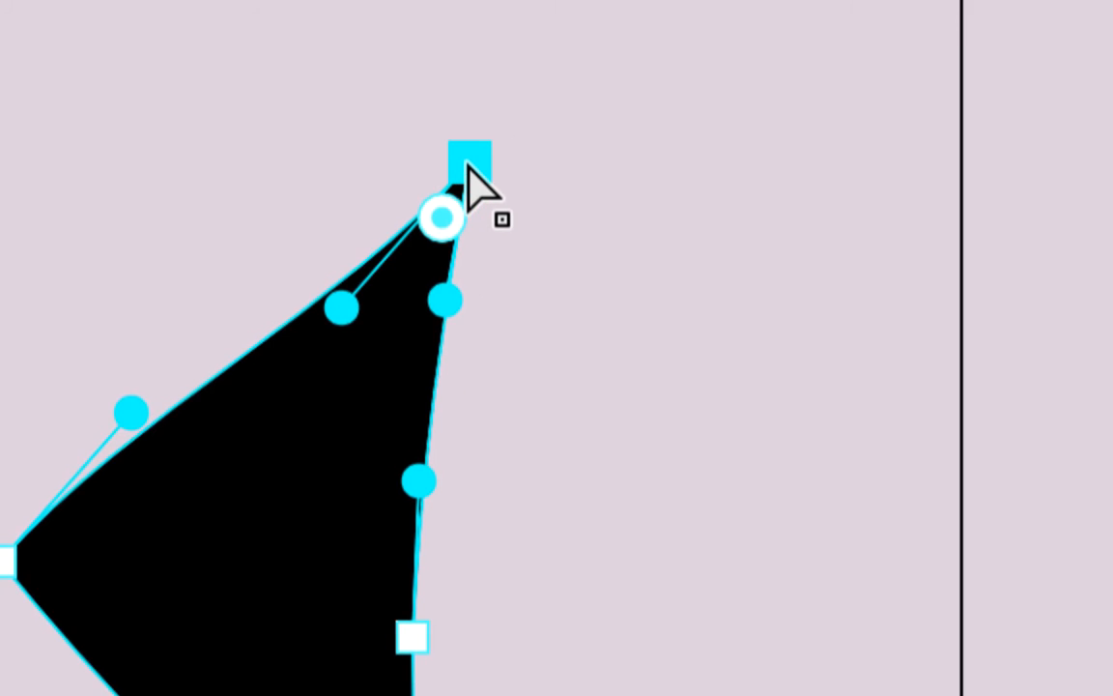
left_click_drag(469, 162, 435, 381)
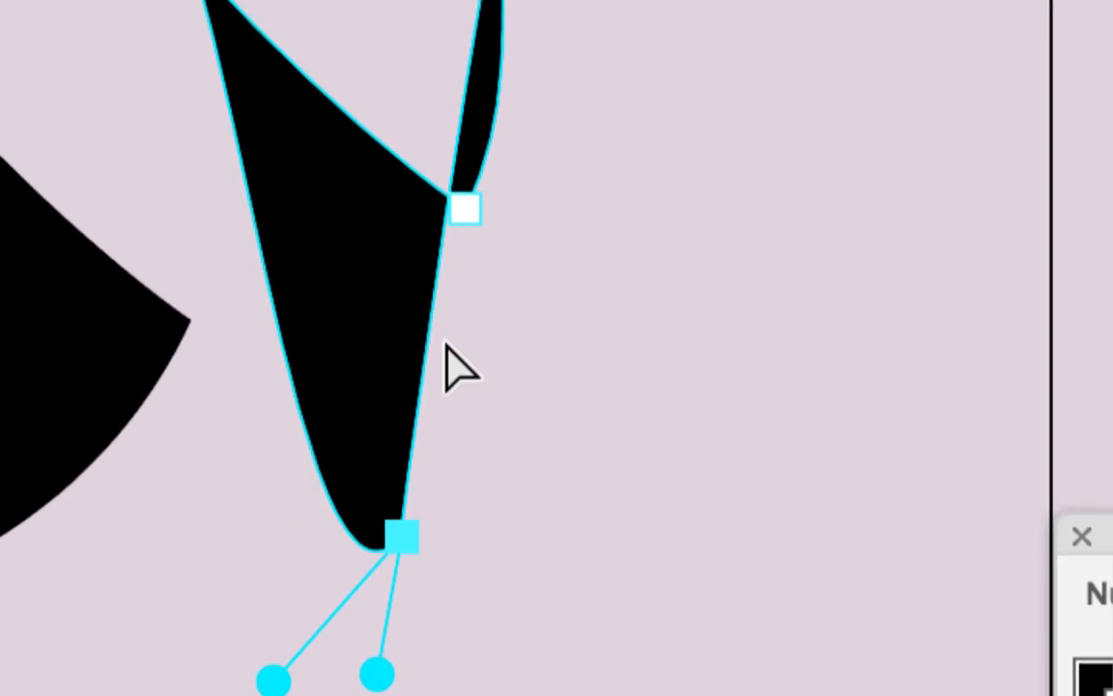
Move the right-edge anchor point down below the right corner and rotate its direction handles to follow the outer edge
left_click_drag(457, 259, 437, 446)
left_click_drag(443, 291, 376, 452)
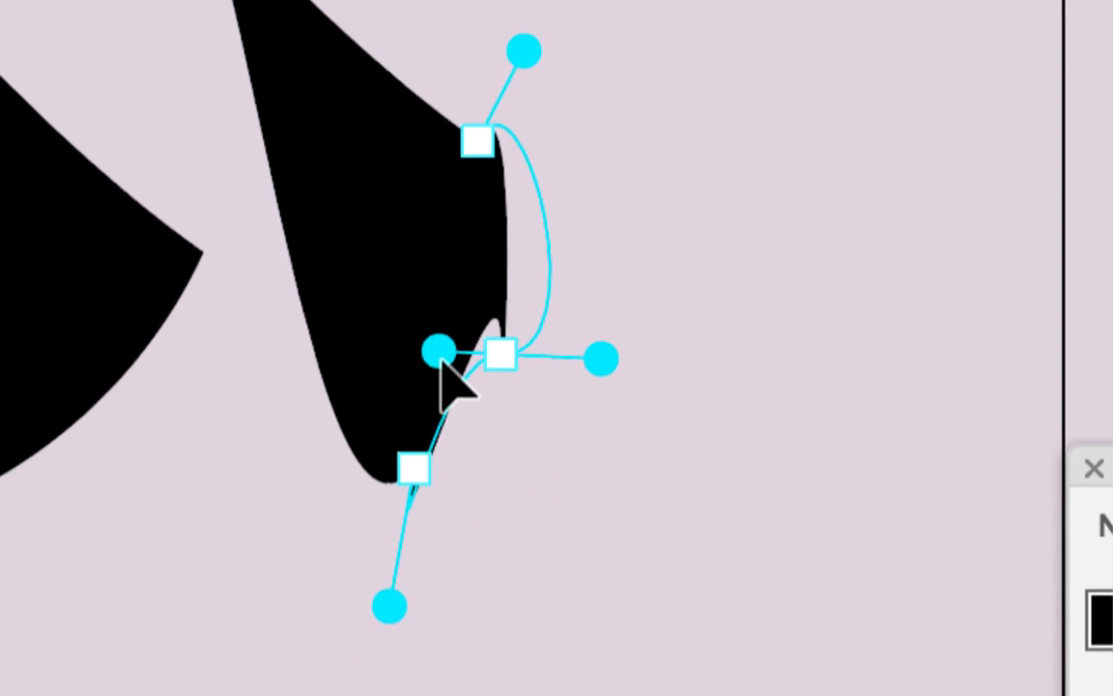
left_click_drag(441, 360, 488, 410)
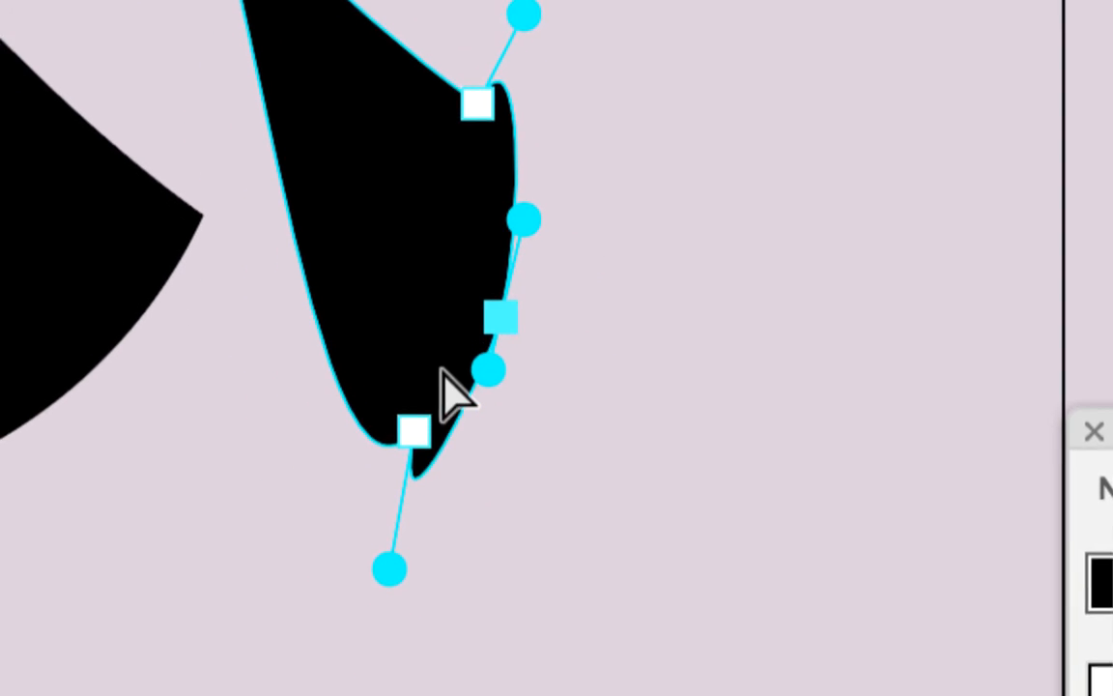
Rotate the lowest anchor point's direction handles up into the shape, and move that point down and left to form a pointed end
left_click_drag(377, 429, 352, 472)
left_click_drag(429, 392, 408, 422)
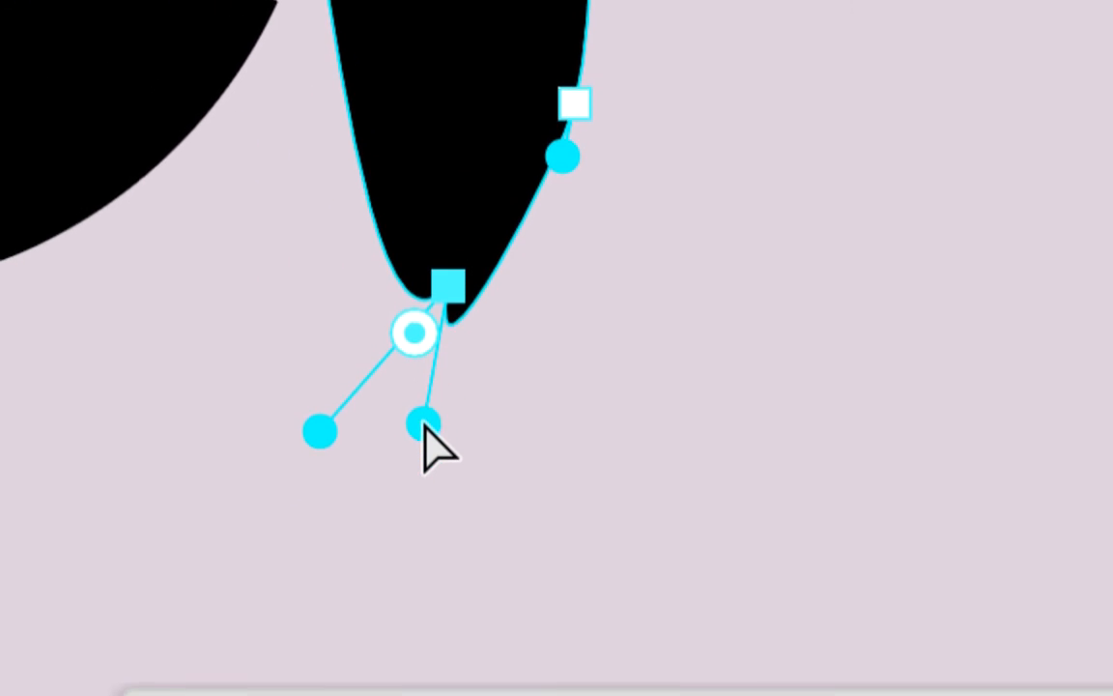
left_click_drag(388, 551, 427, 382)
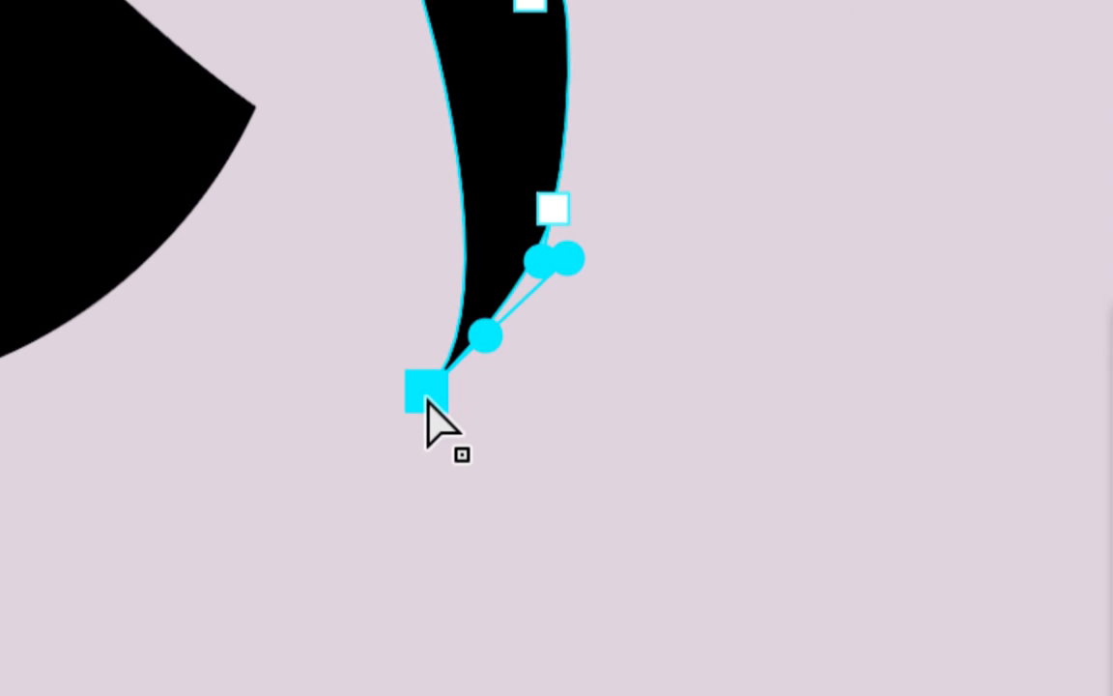
left_click_drag(361, 441, 290, 529)
left_click_drag(412, 415, 404, 422)
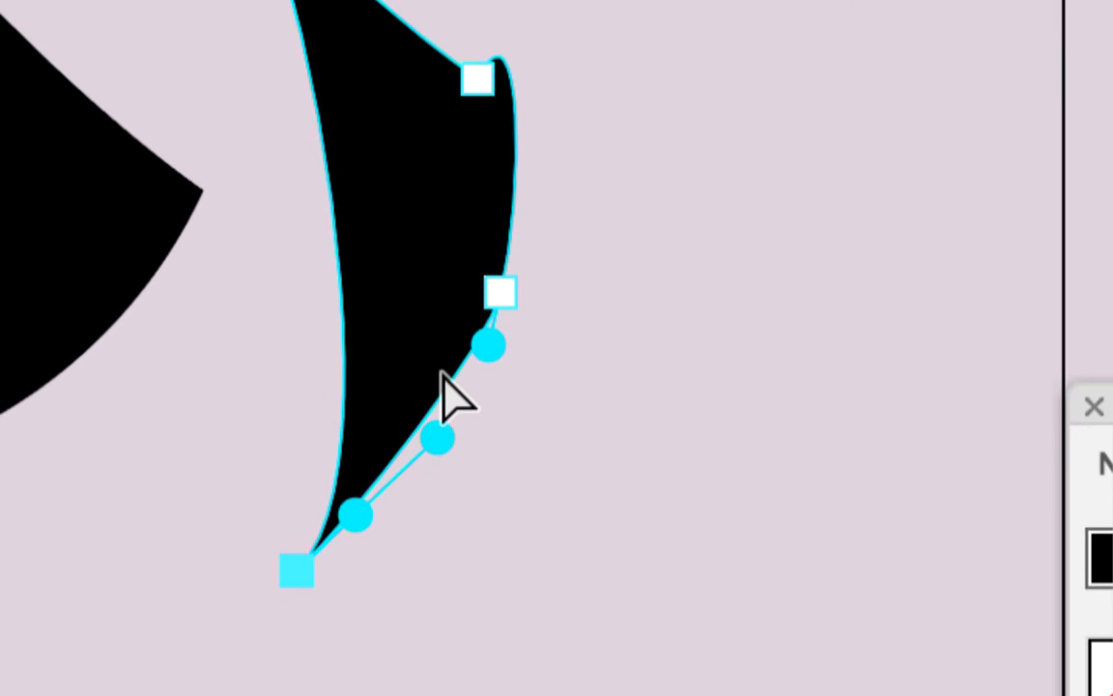
Rotate the right corner anchor point's upward direction handle down along the outer edge to remove the small bulge
left_click(546, 348)
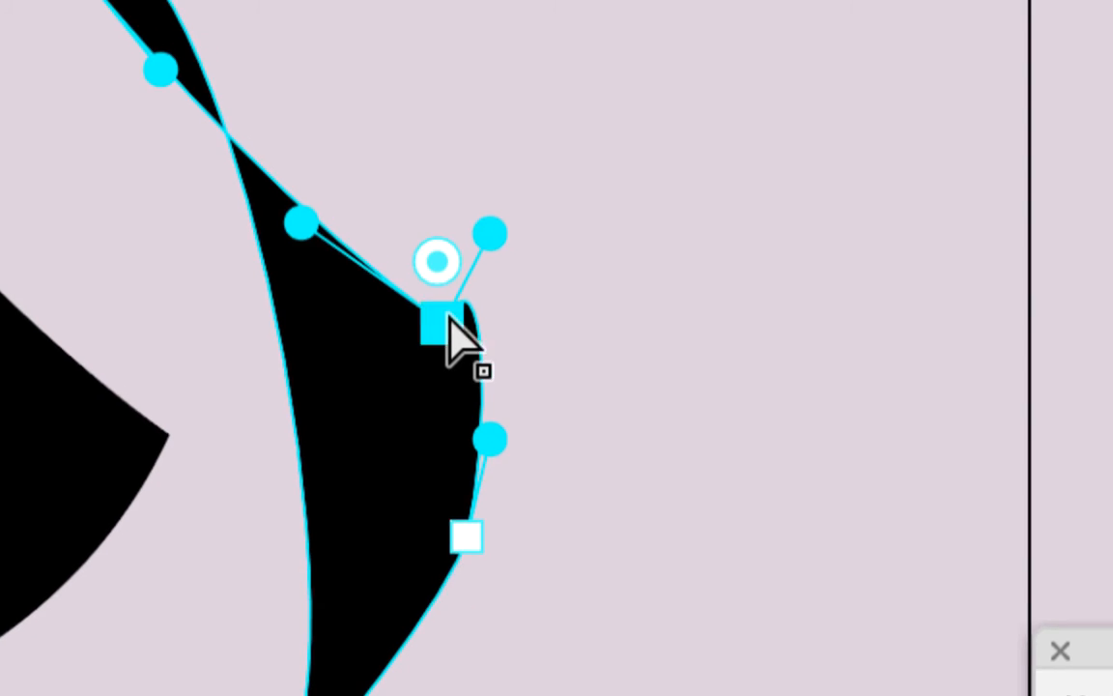
left_click_drag(455, 299, 566, 510)
Try rotating the upper anchor point's outward direction handle, and undo the change
left_click(360, 230)
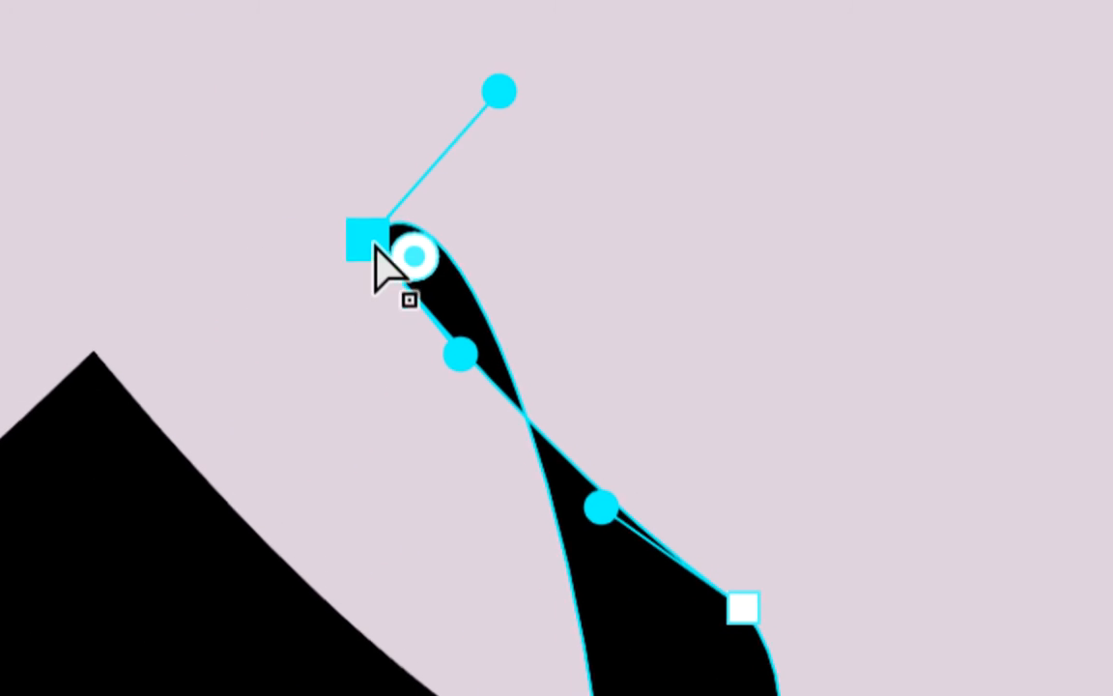
left_click_drag(487, 77, 503, 90)
left_click_drag(401, 214, 411, 258)
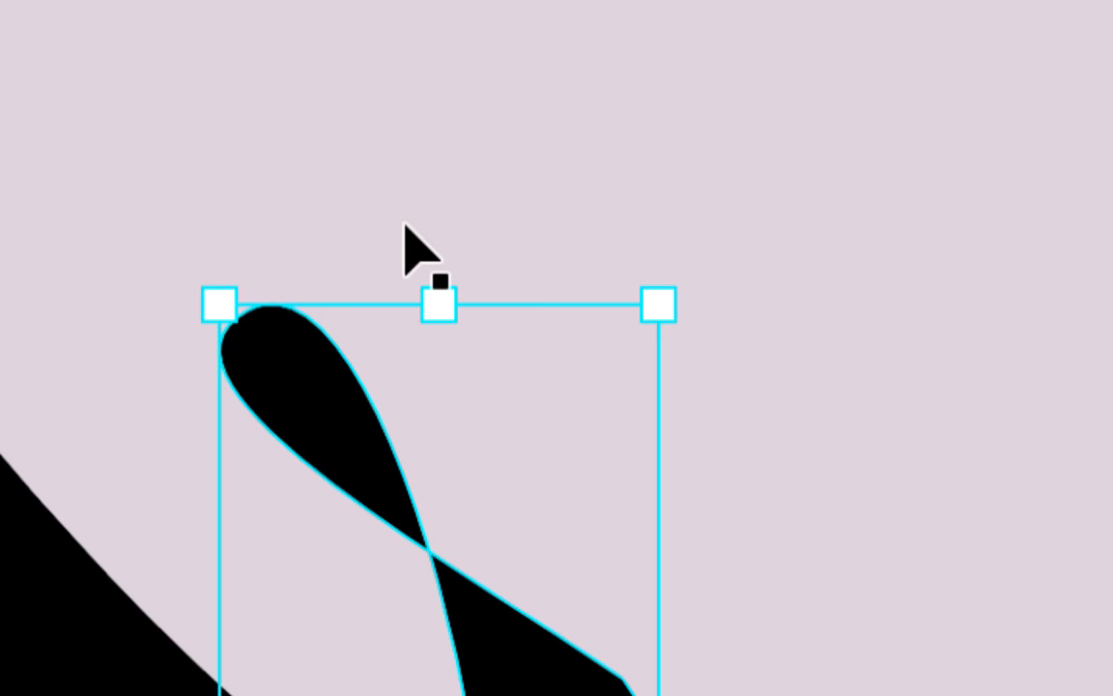
key("ctrl+z")
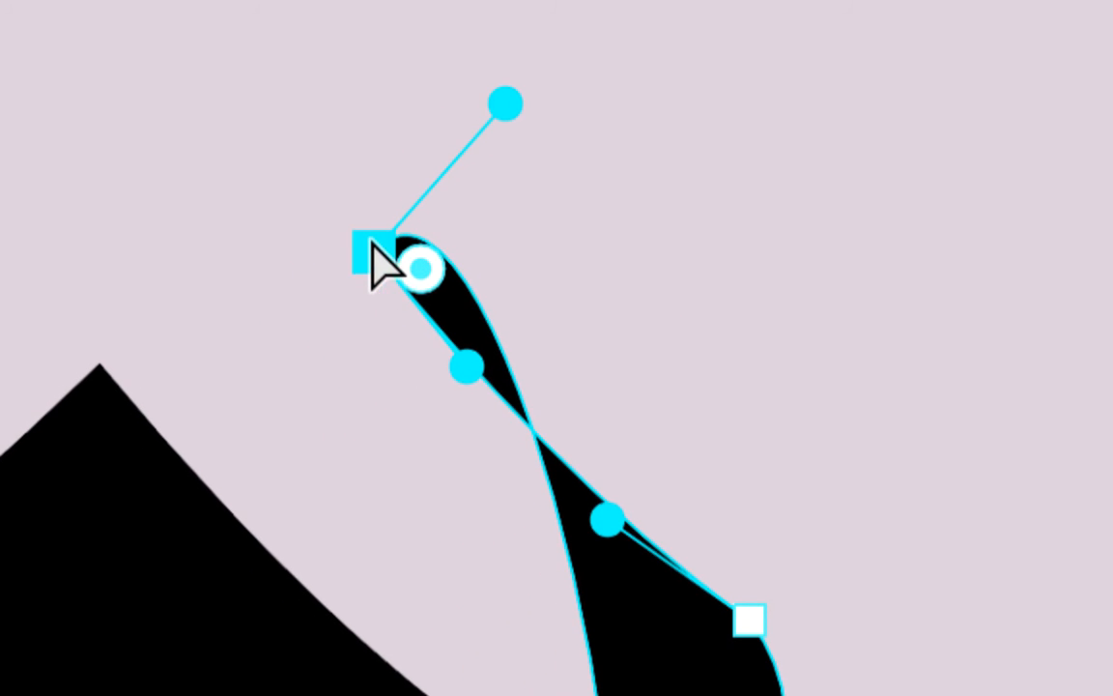
With the Pen tool, swing only the upper anchor point's outward direction handle down into the shape to uncross the edges
left_click(425, 291)
left_click(340, 258)
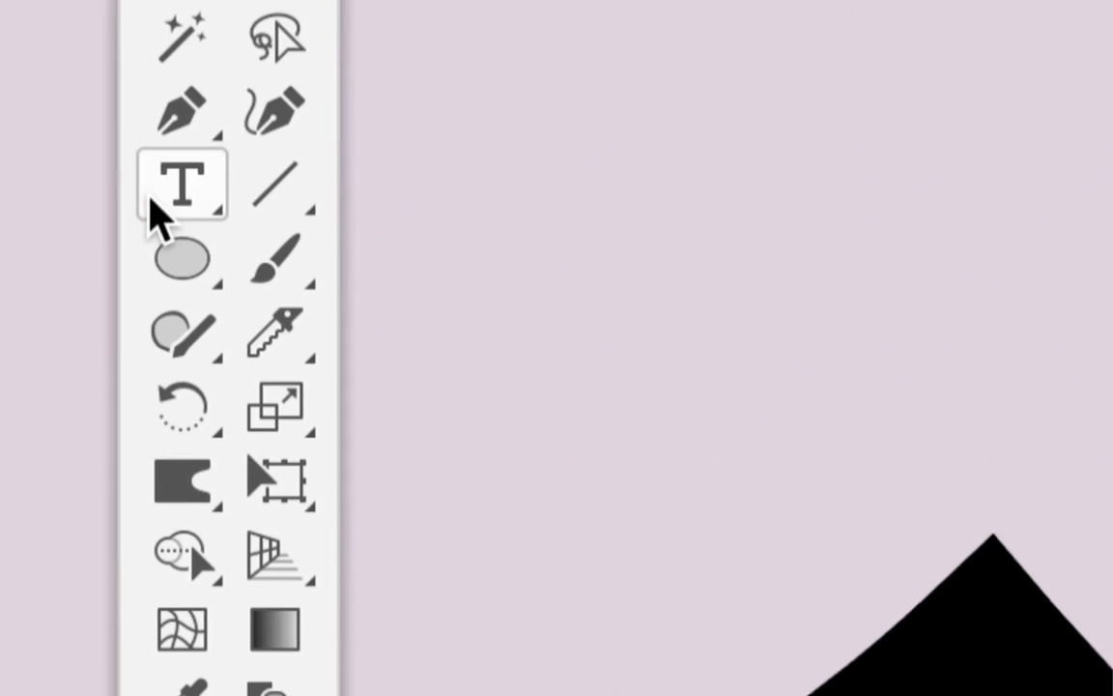
left_click(160, 185)
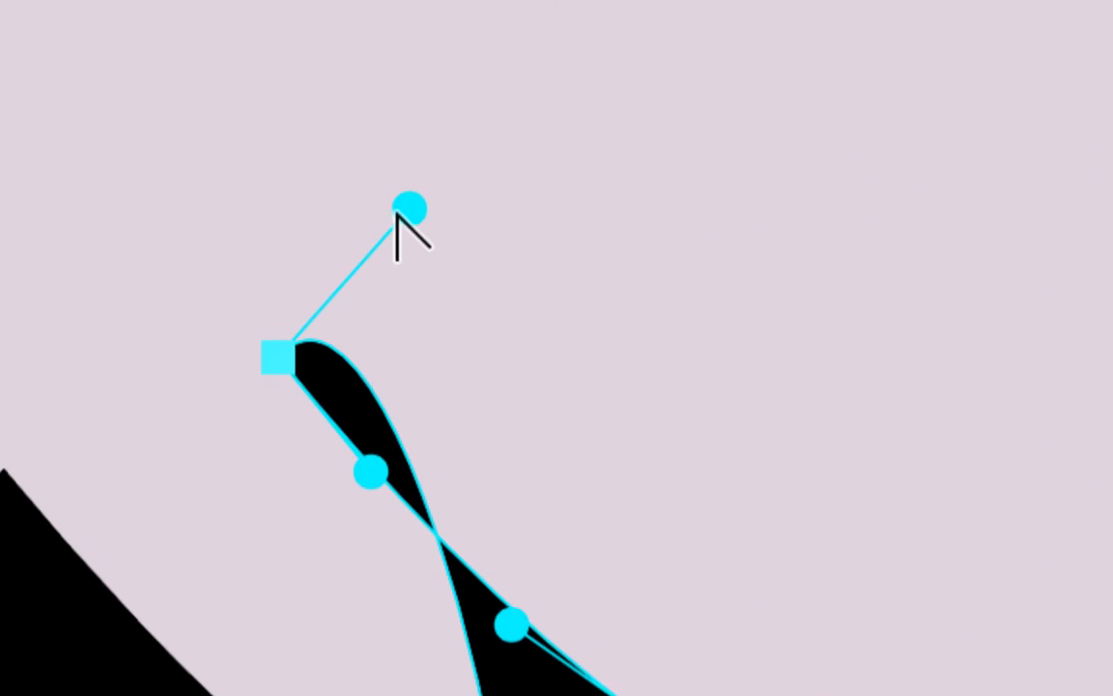
left_click_drag(399, 213, 390, 278)
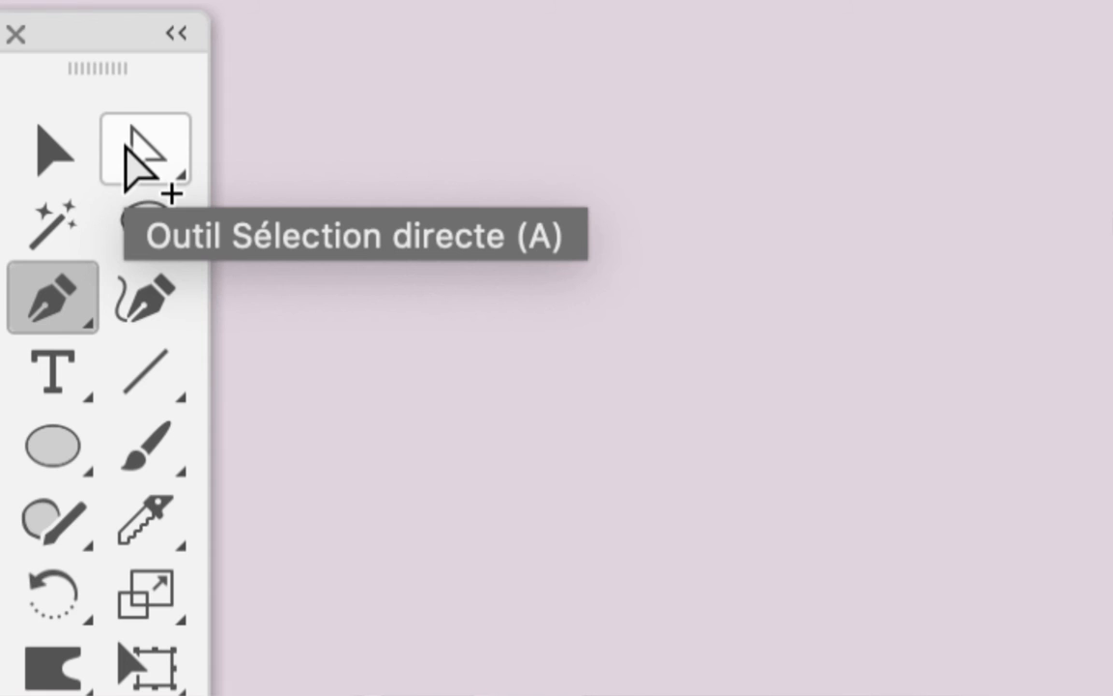
left_click(140, 155)
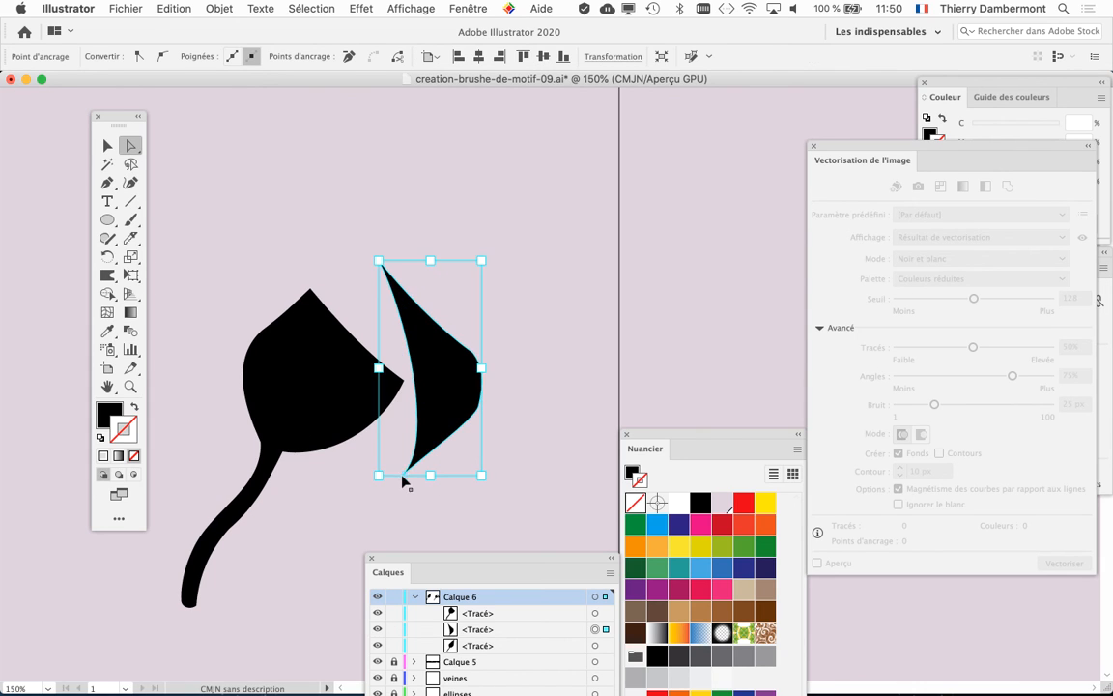
Deselect the reshaped tip and save the document as a new version named creation-brushe-de-motif-10.ai in Adobe Illustrator format
left_click(108, 144)
left_click(333, 246)
left_click(126, 8)
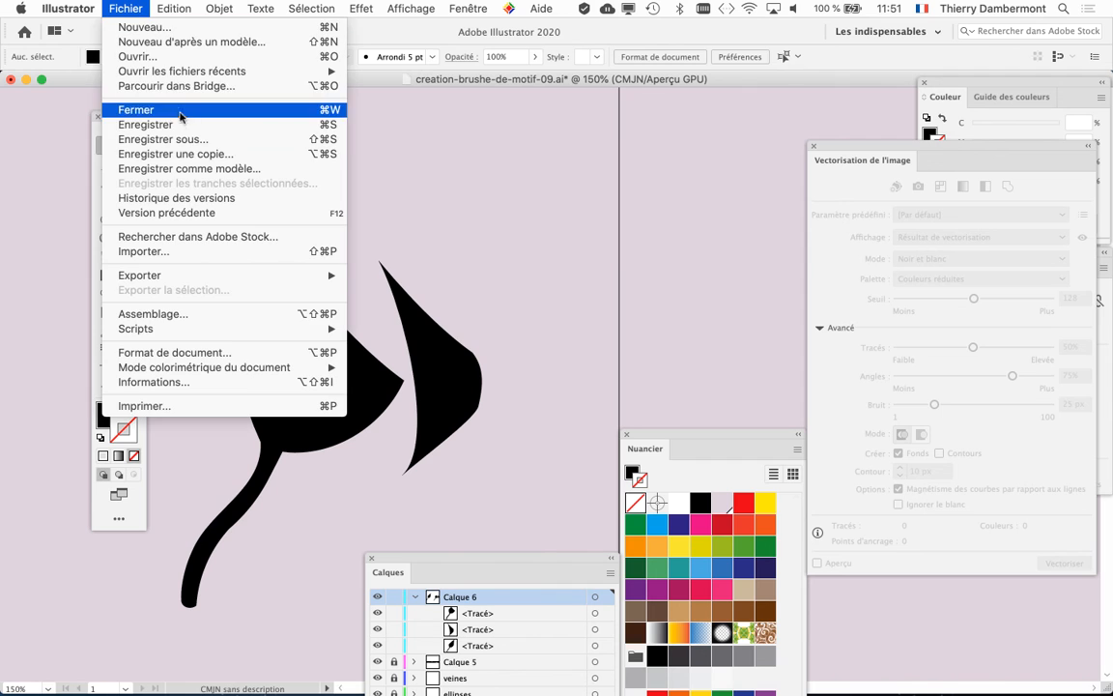
left_click(188, 141)
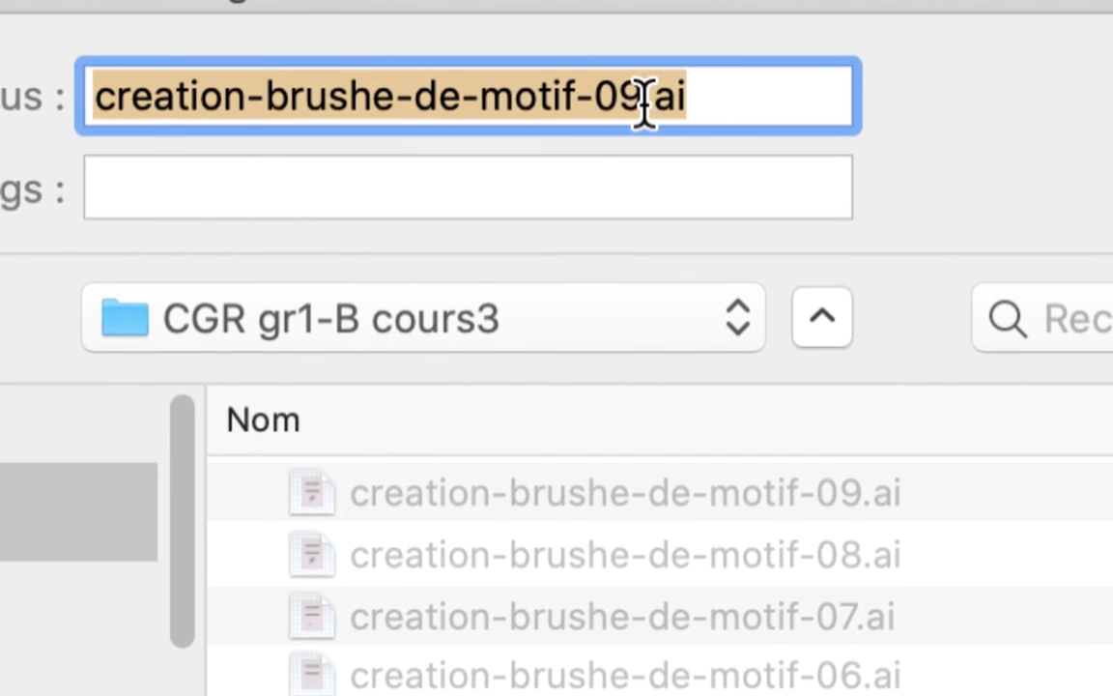
left_click(643, 101)
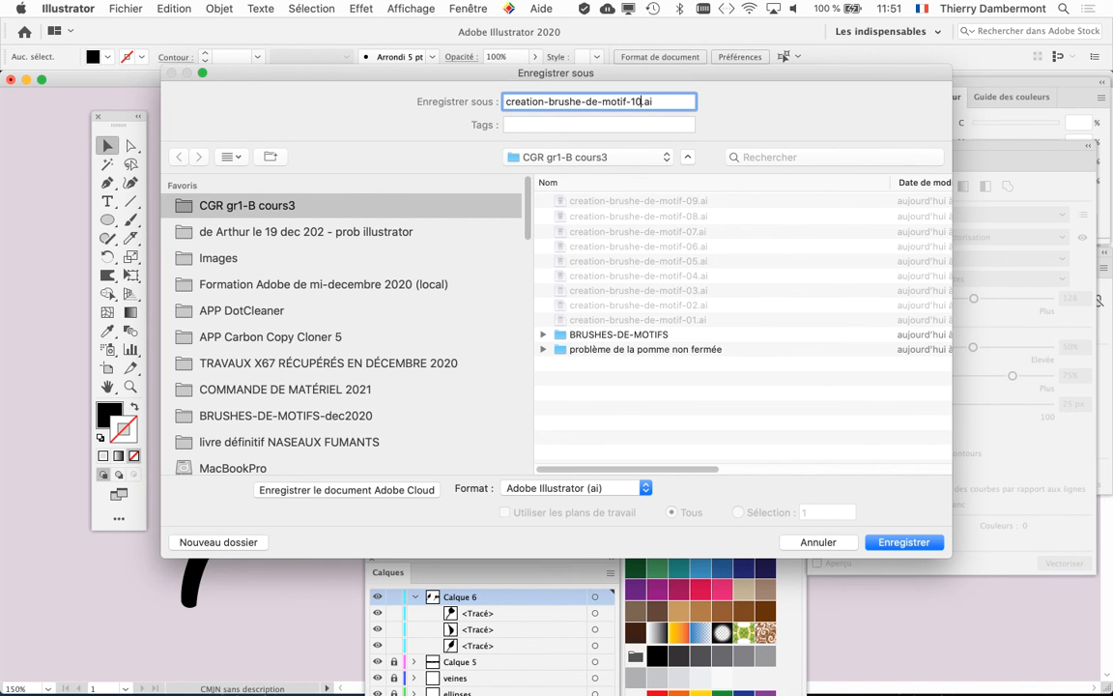
key("Return")
key("Return")
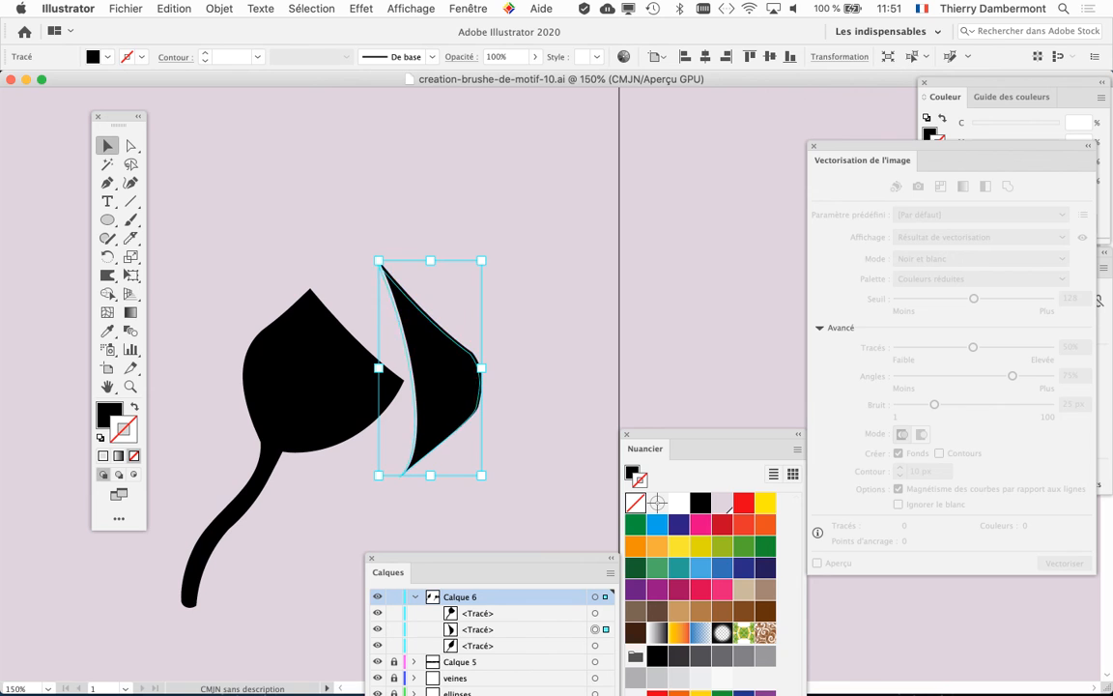
Move the reshaped tip piece over the leaf body, aligning its upper point with the body's apex
left_click_drag(413, 388, 471, 271)
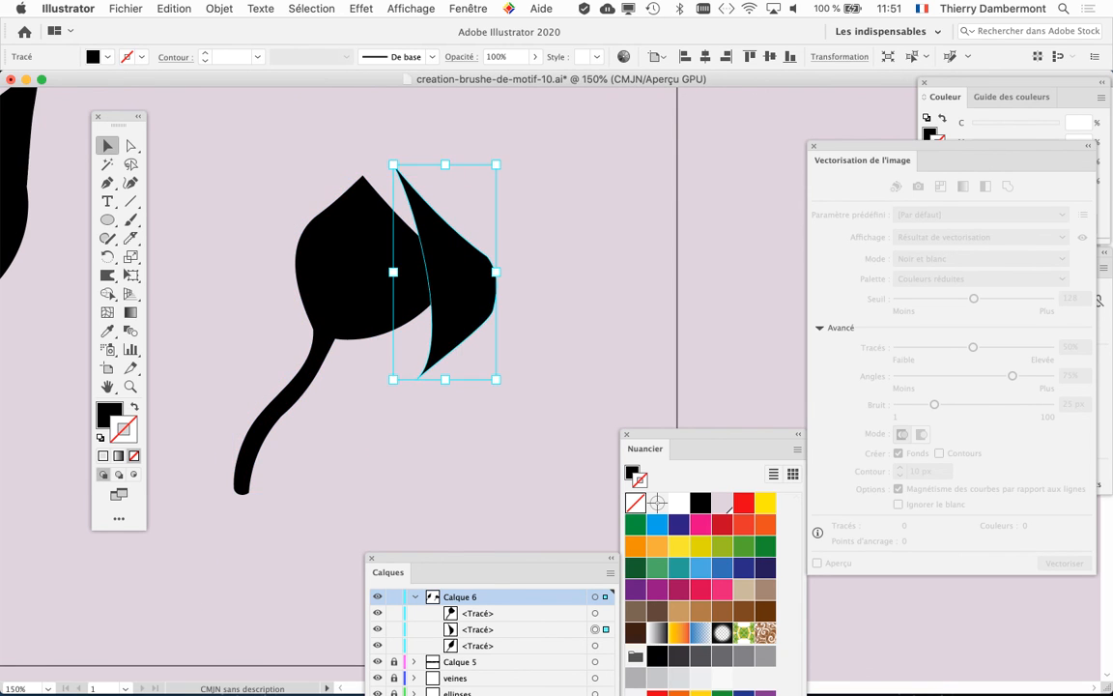
key("alt+super+8")
left_click_drag(468, 255, 438, 260)
key("space")
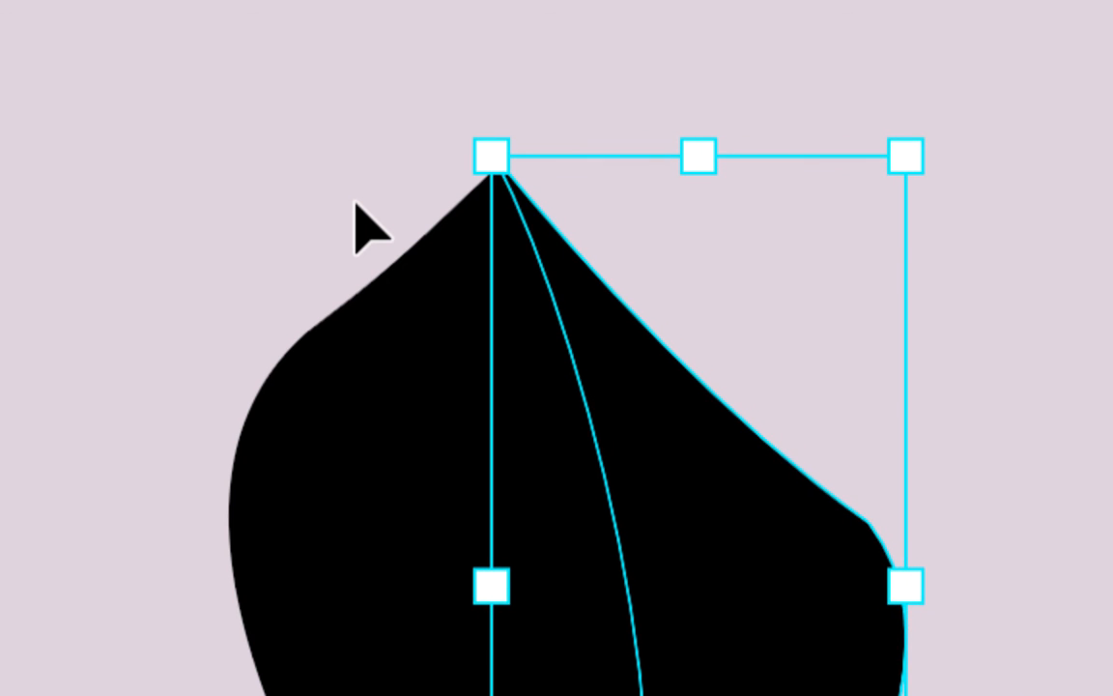
Select the leaf body and the tip piece alternately to compare their overlapping outlines, ending with the tip selected
left_click(357, 200)
left_click(706, 469)
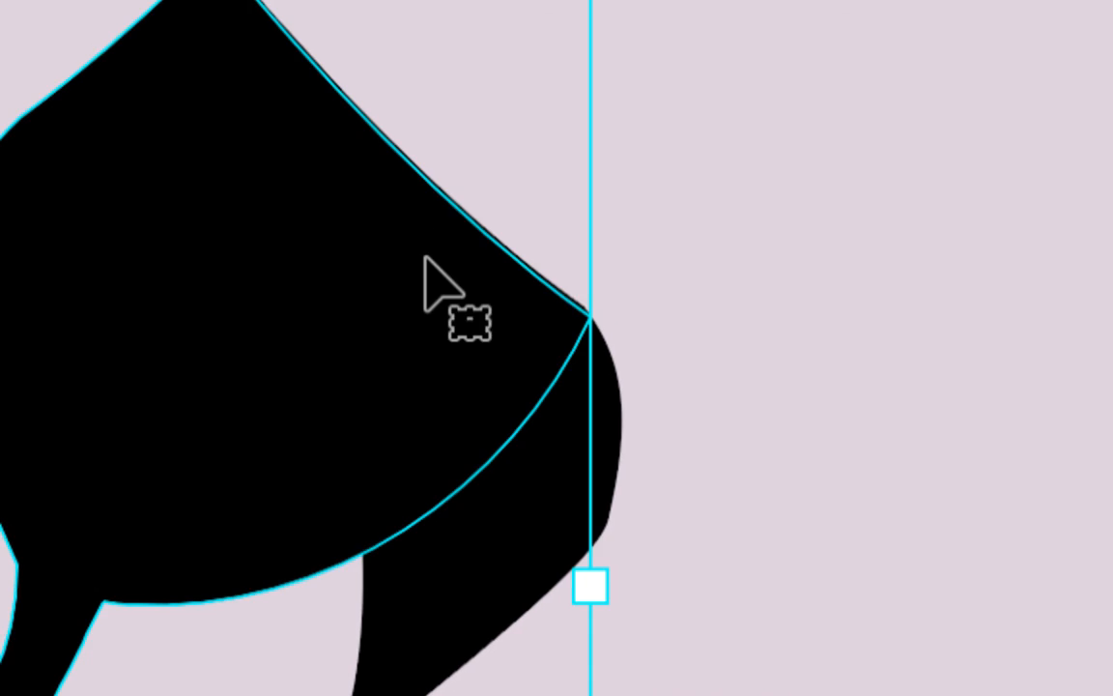
left_click(580, 469)
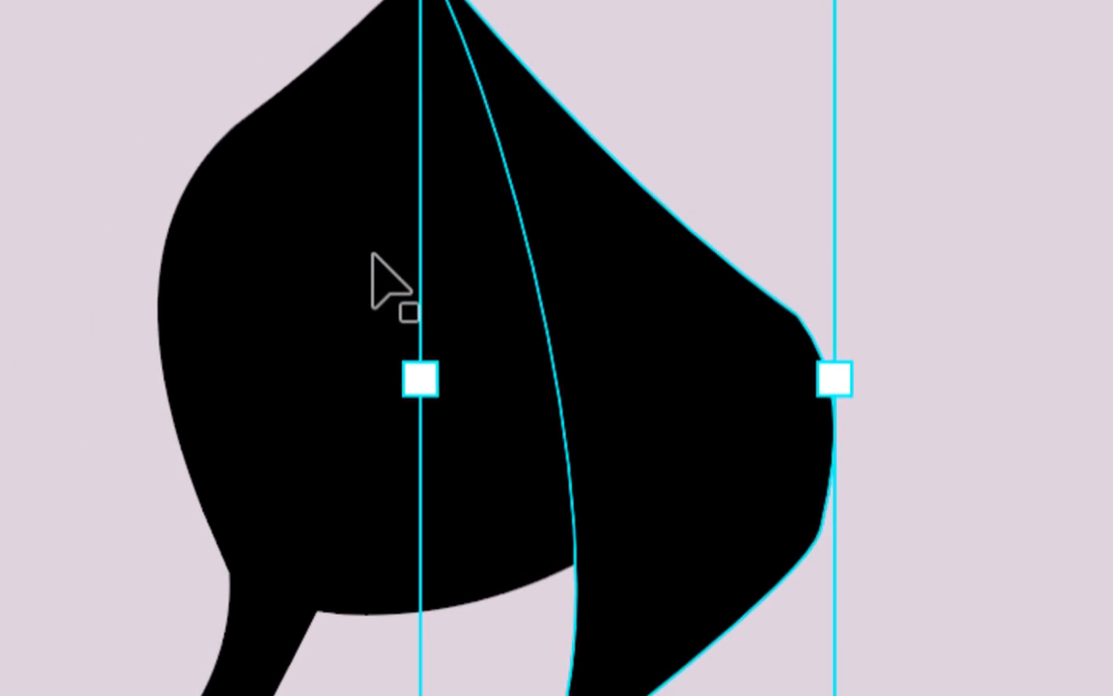
left_click(356, 261)
left_click(752, 449)
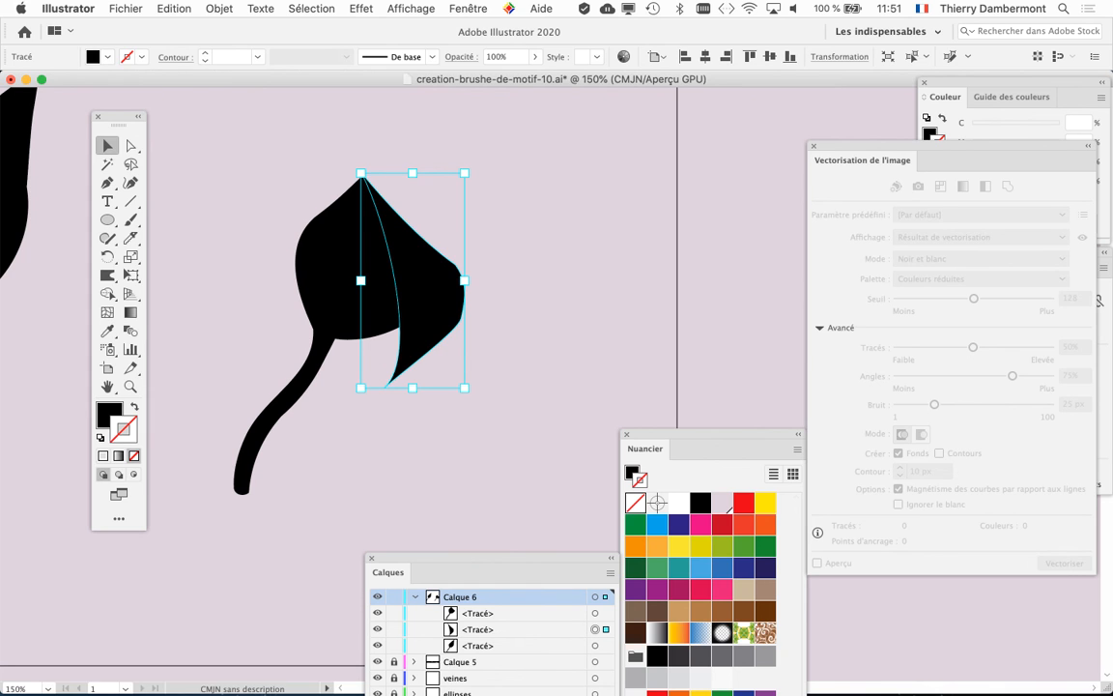
Place the Calques panel beside the leaf, lock the leaf body's path in Calque 6 and highlight the tip's path
left_click_drag(483, 560, 623, 198)
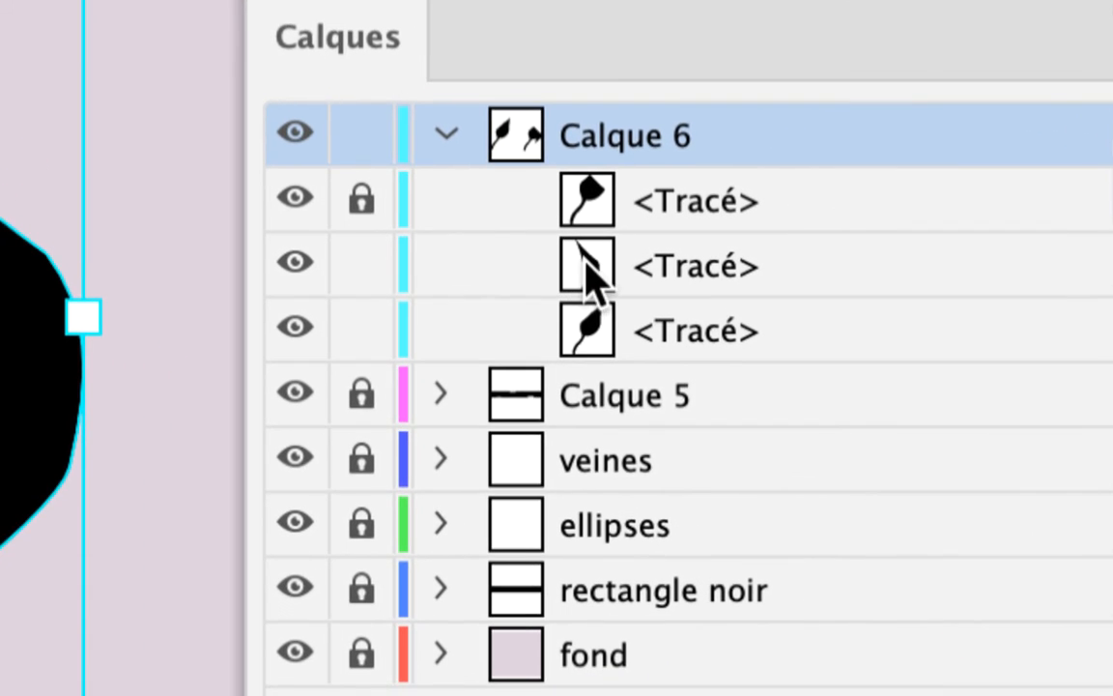
left_click(893, 327)
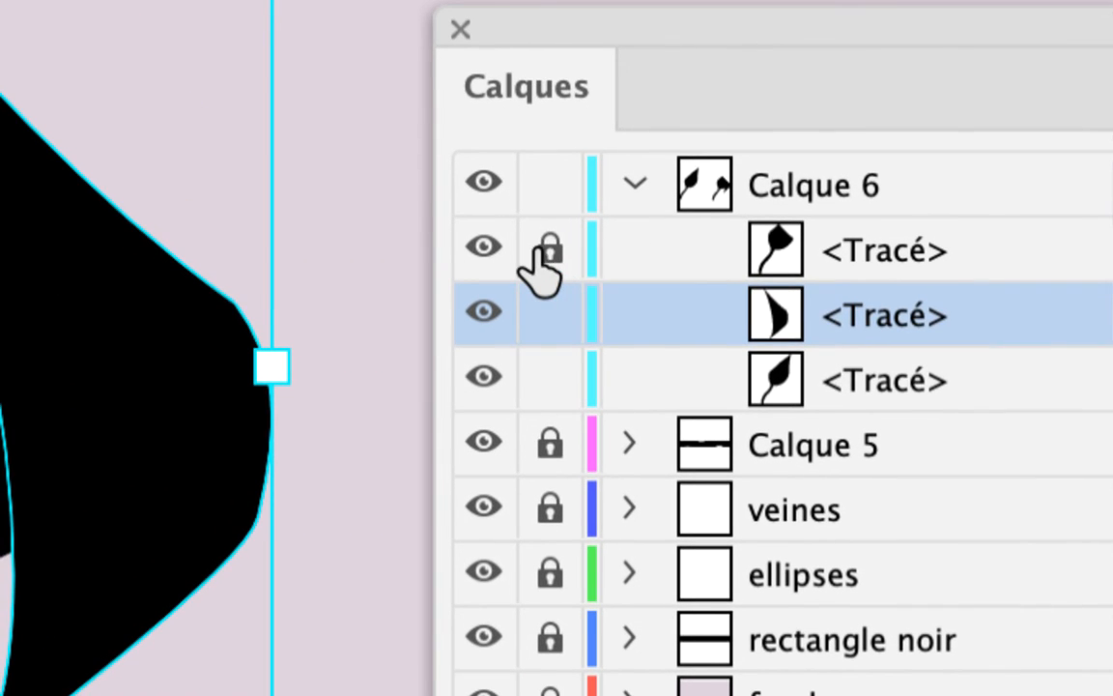
left_click(412, 247)
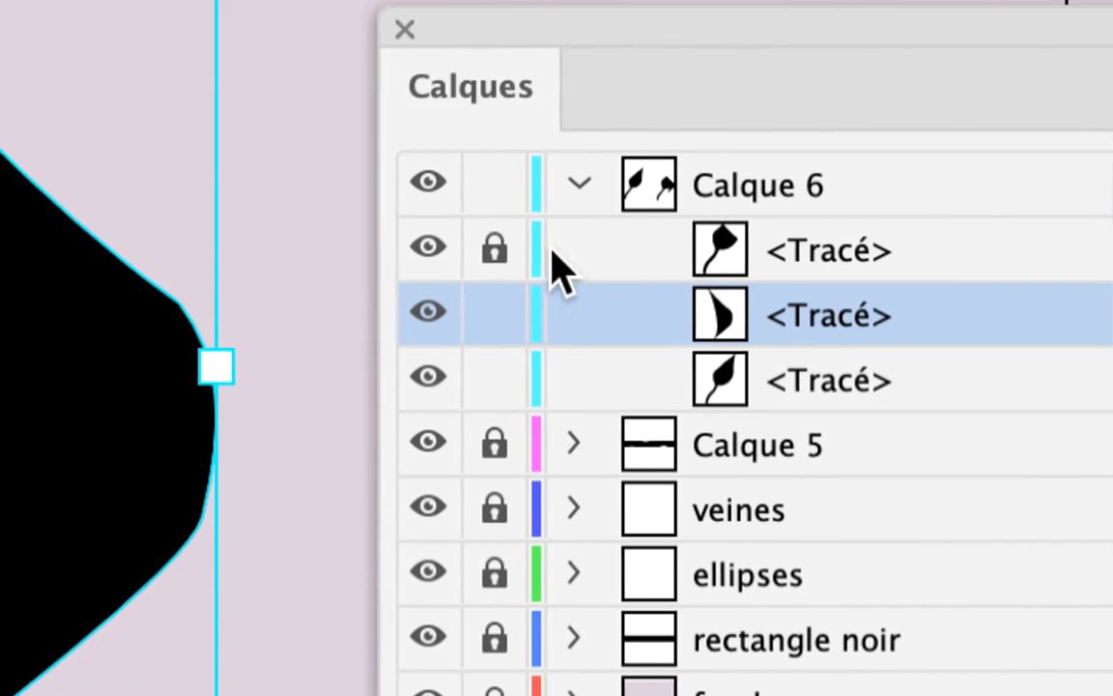